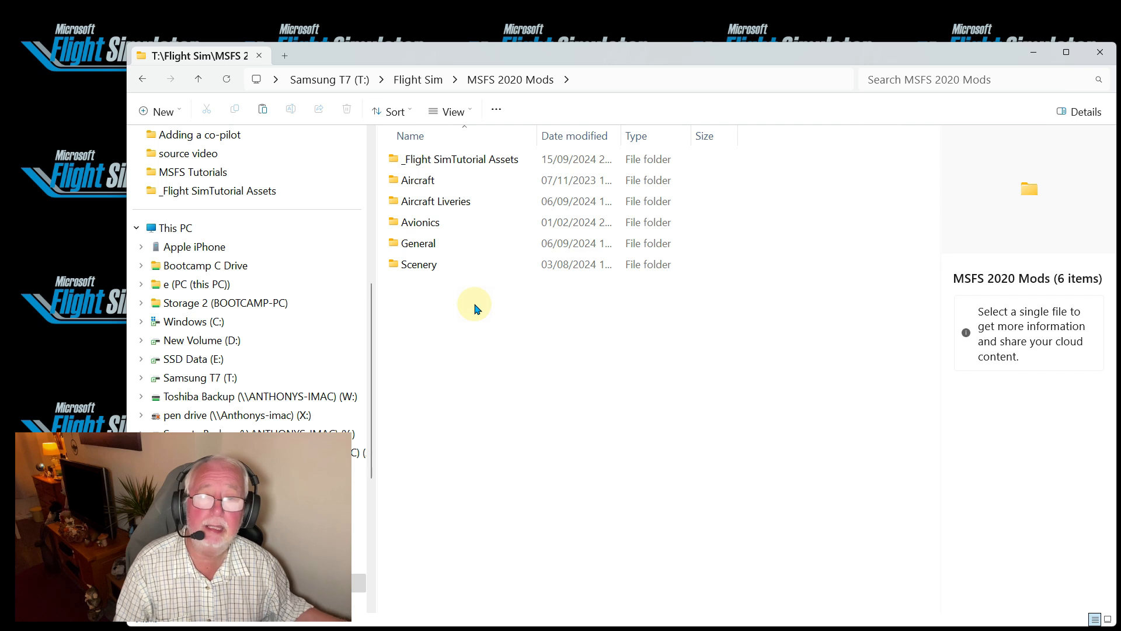
Paste the copied asobo-aircraft-208b-grand-caravan-ex folder into _Flight SimTutorial Assets and check its contents
click(454, 159)
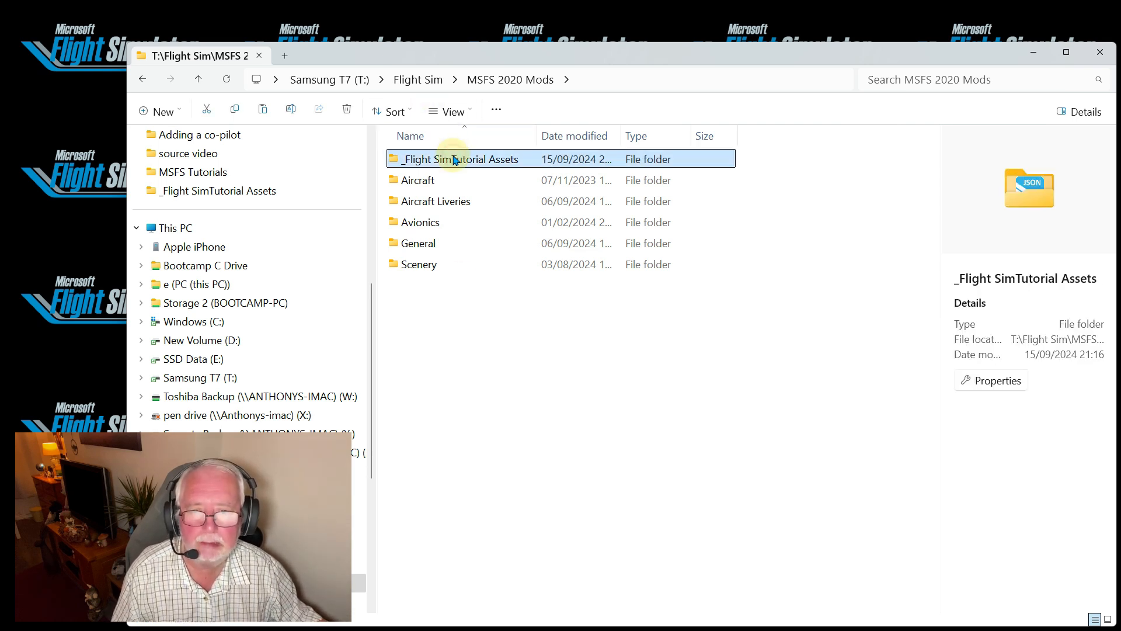
double_click(455, 159)
right_click(459, 281)
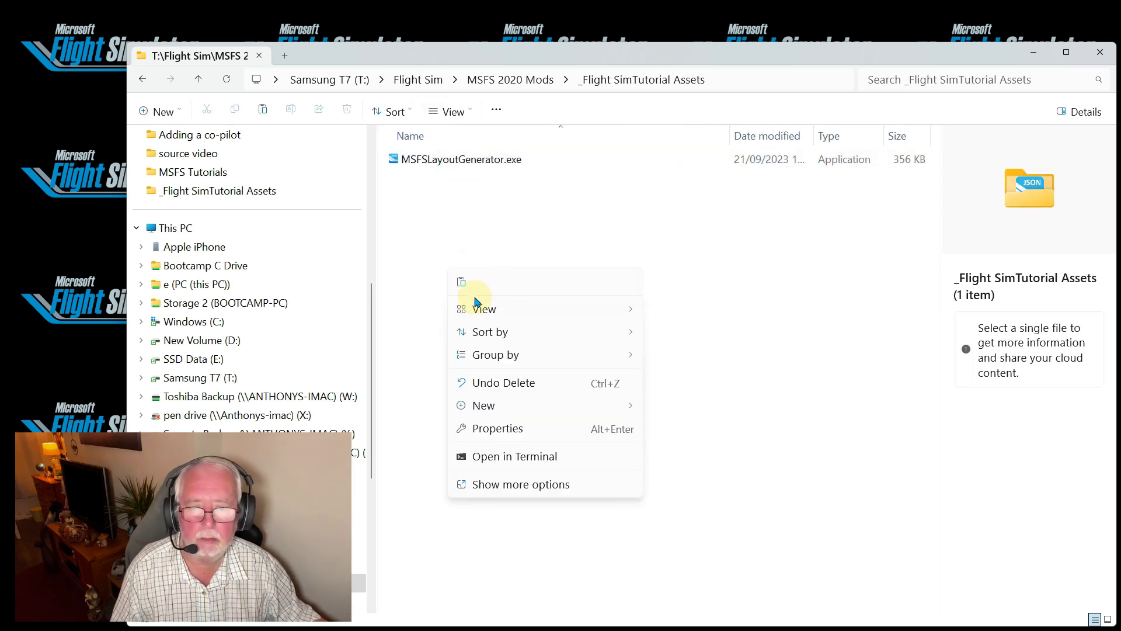
click(461, 283)
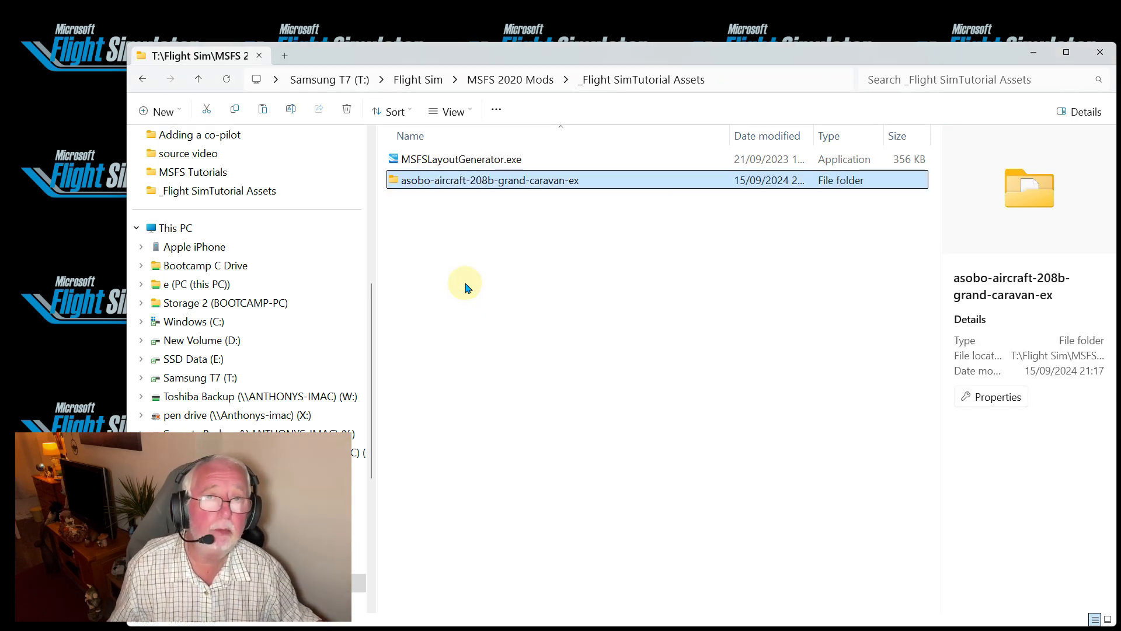
double_click(413, 180)
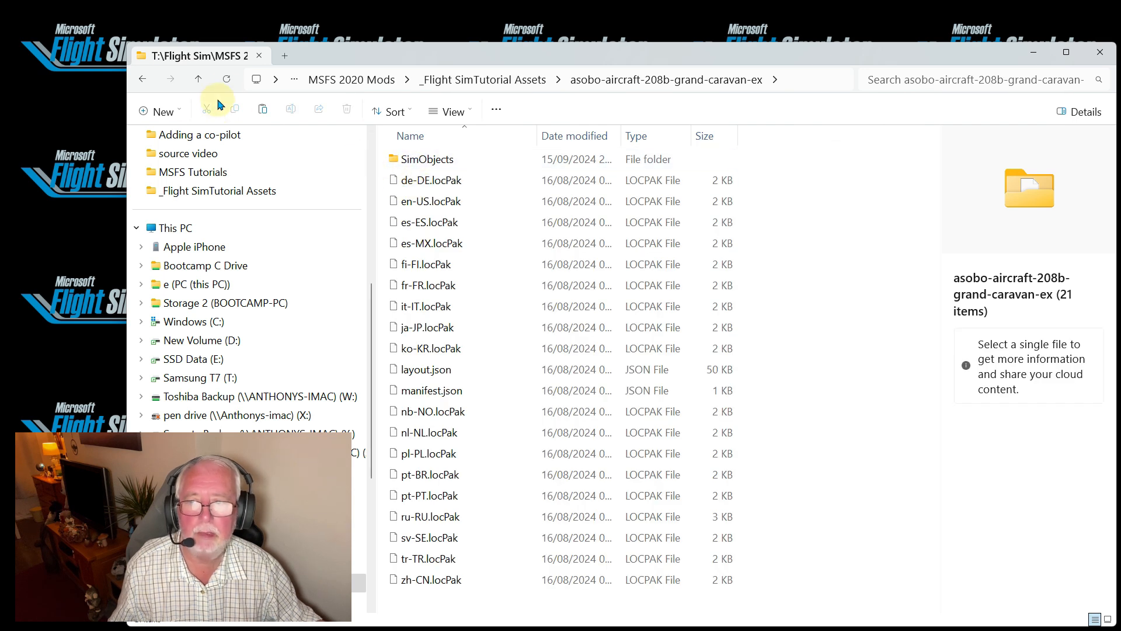
click(198, 80)
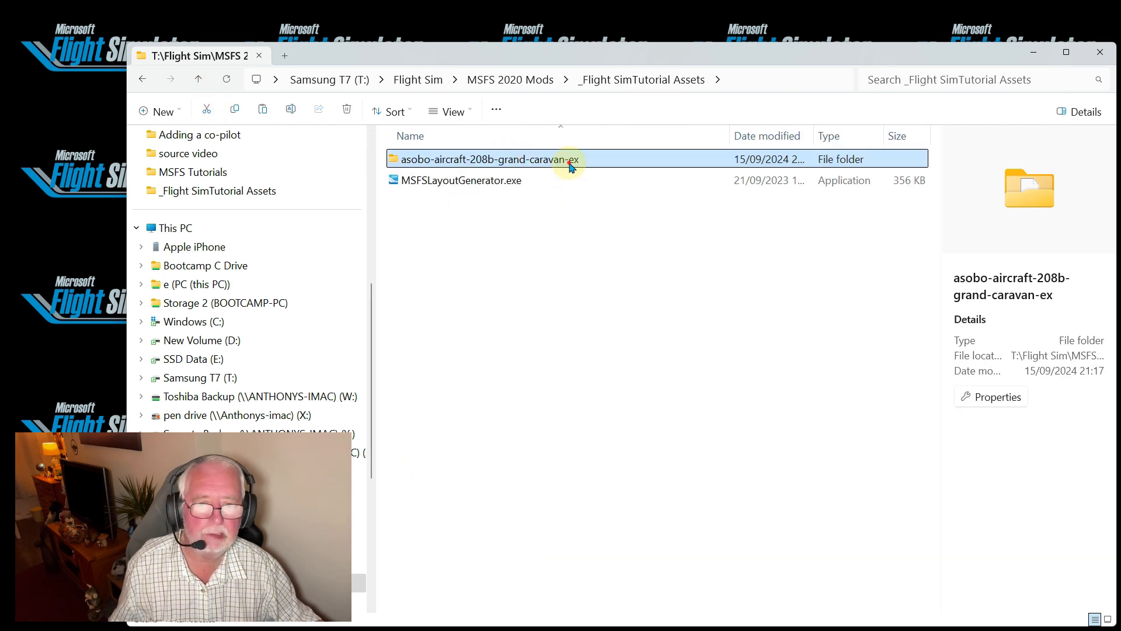
Rename the pasted aircraft folder as asobo-aircraft-208b-grand-caravan-ex_Cargo
click(570, 160)
click(580, 160)
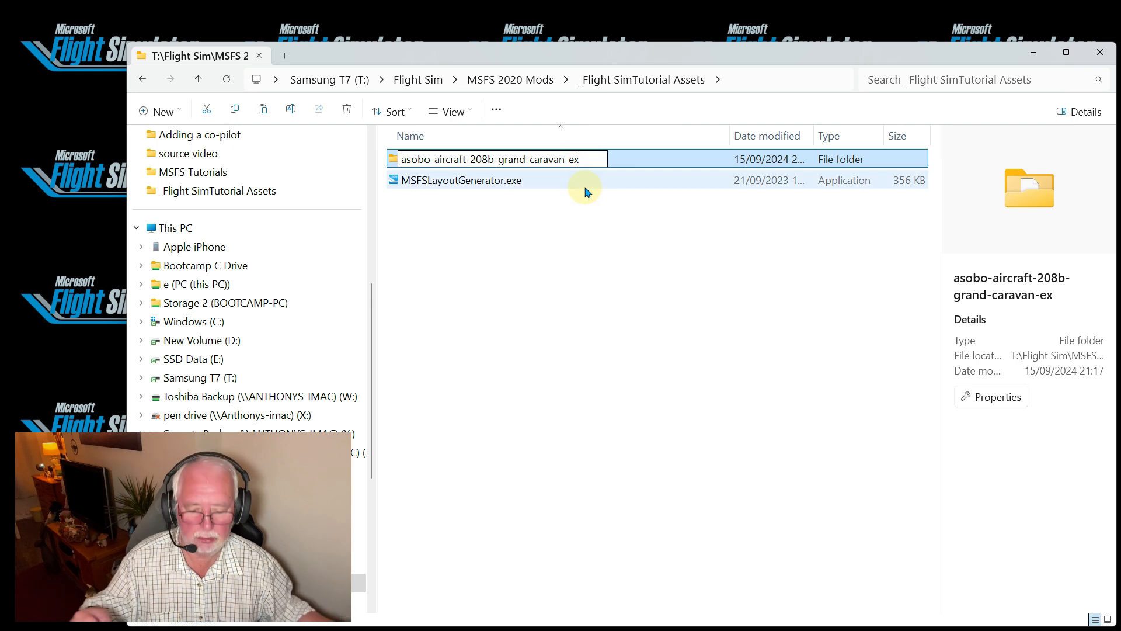
text(_Carg)
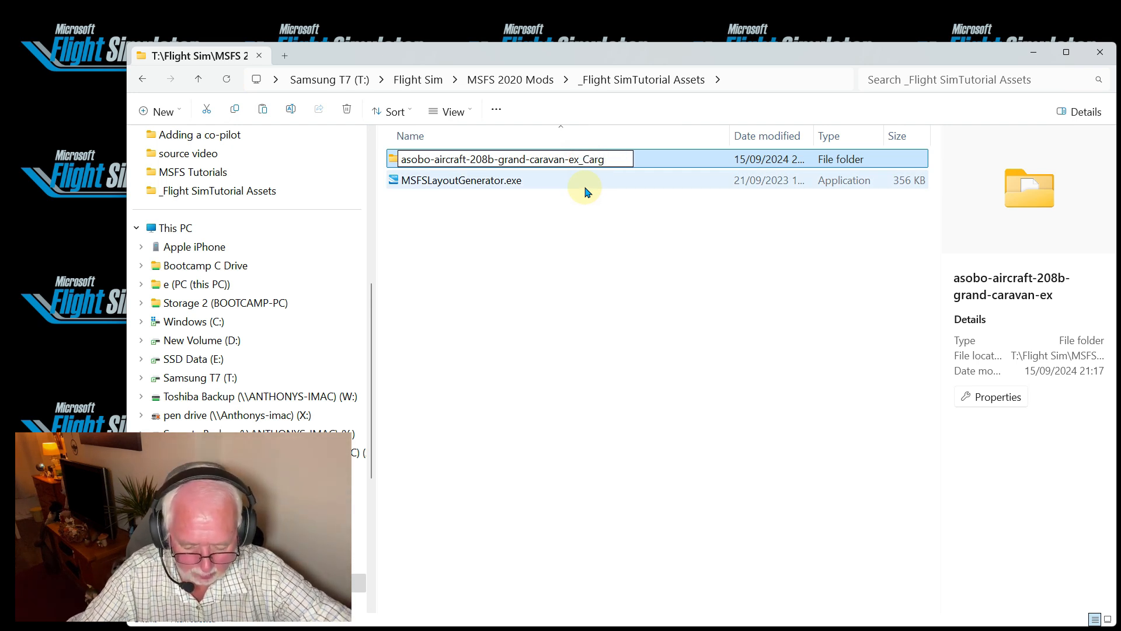
text(o)
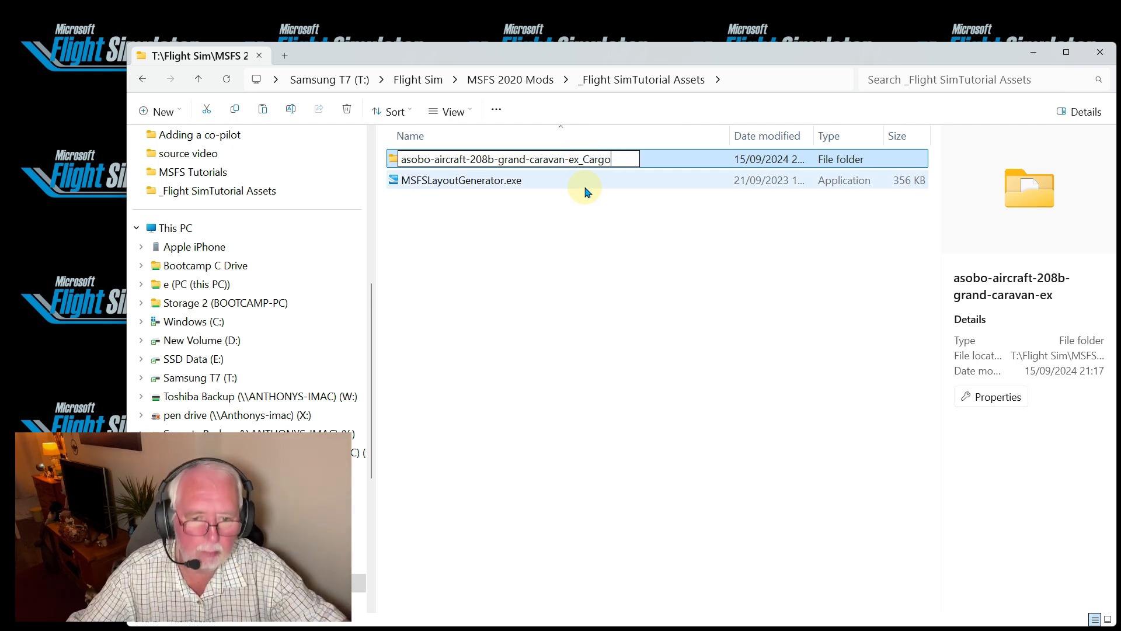
Inside the renamed package's SimObjects\Airplanes folder, rename the aircraft subfolder as Asobo_208B_GRAND_CARAVAN_EX_Cargo
double_click(396, 166)
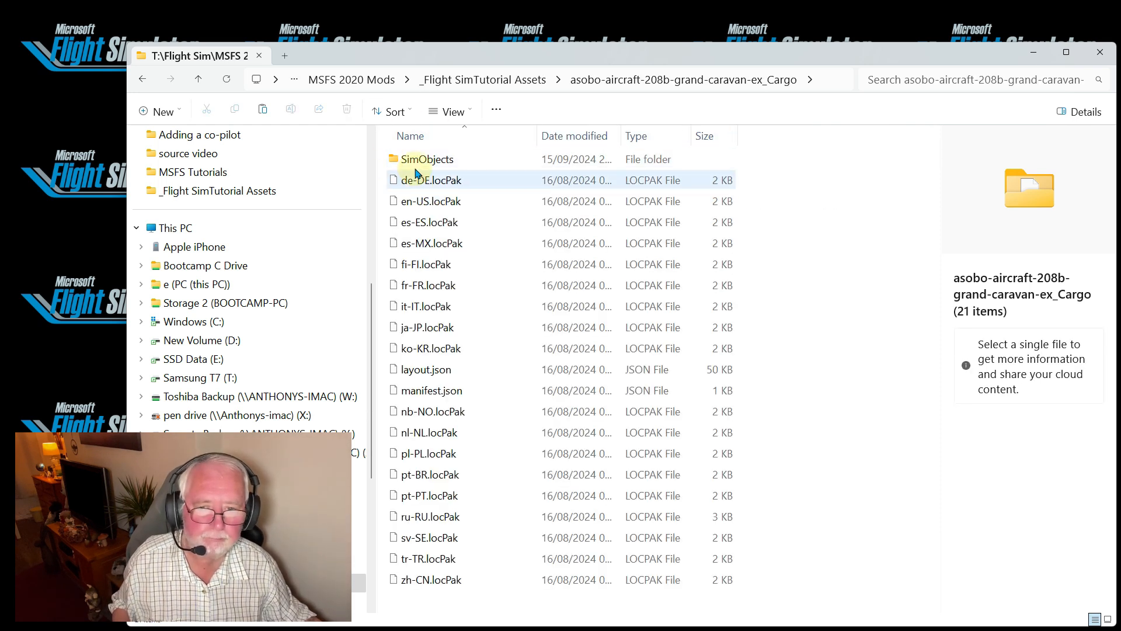
click(422, 158)
double_click(423, 158)
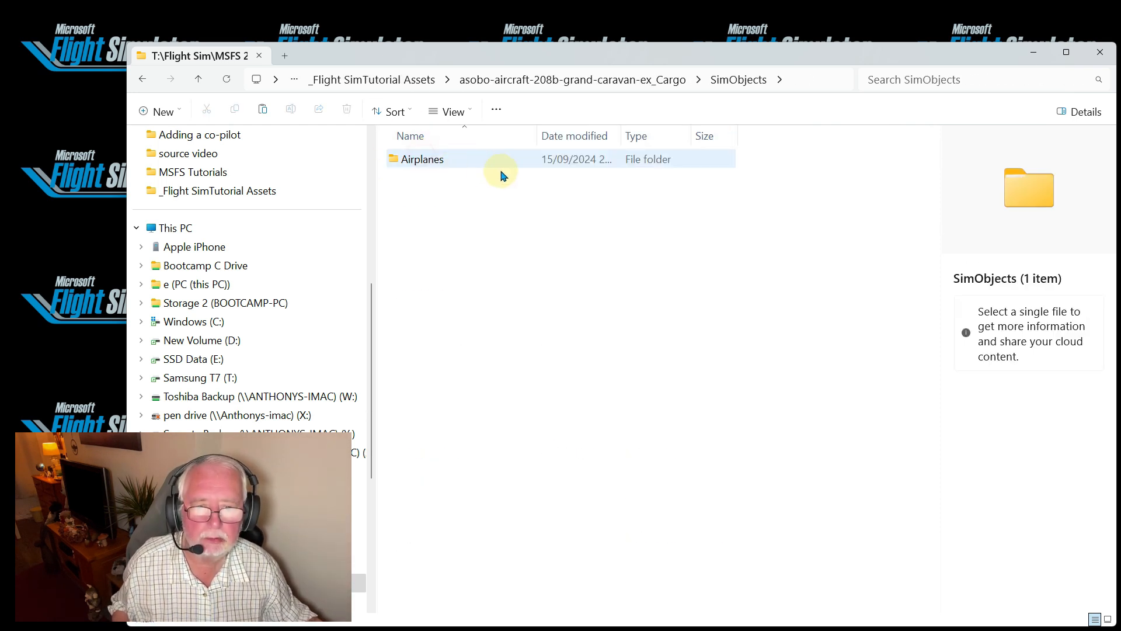
double_click(439, 158)
click(456, 157)
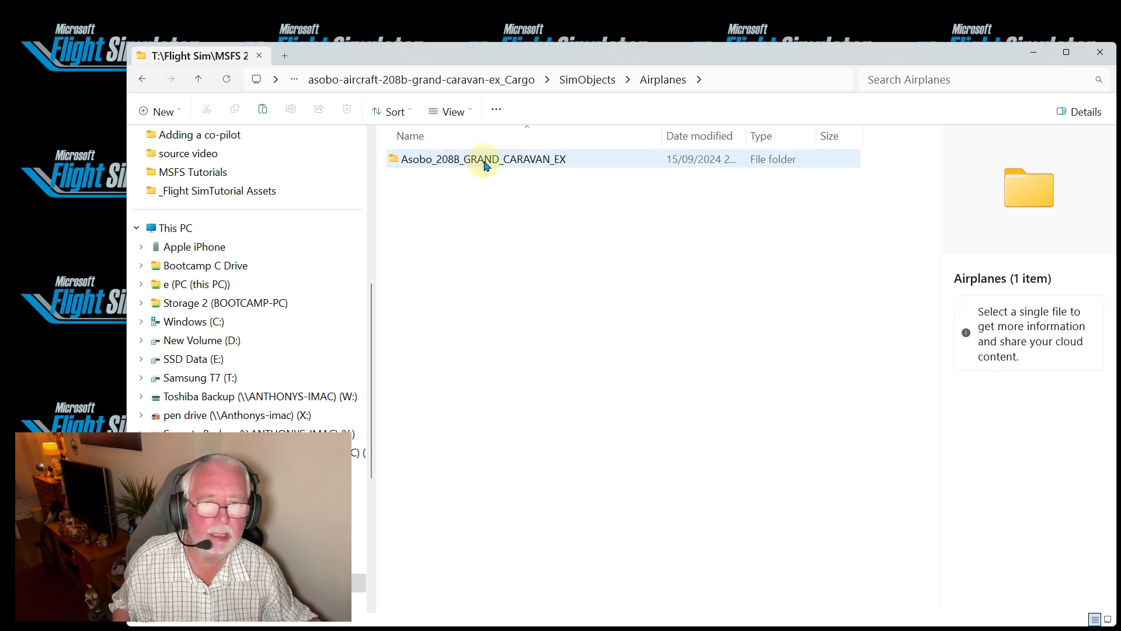
click(560, 162)
click(566, 162)
click(571, 158)
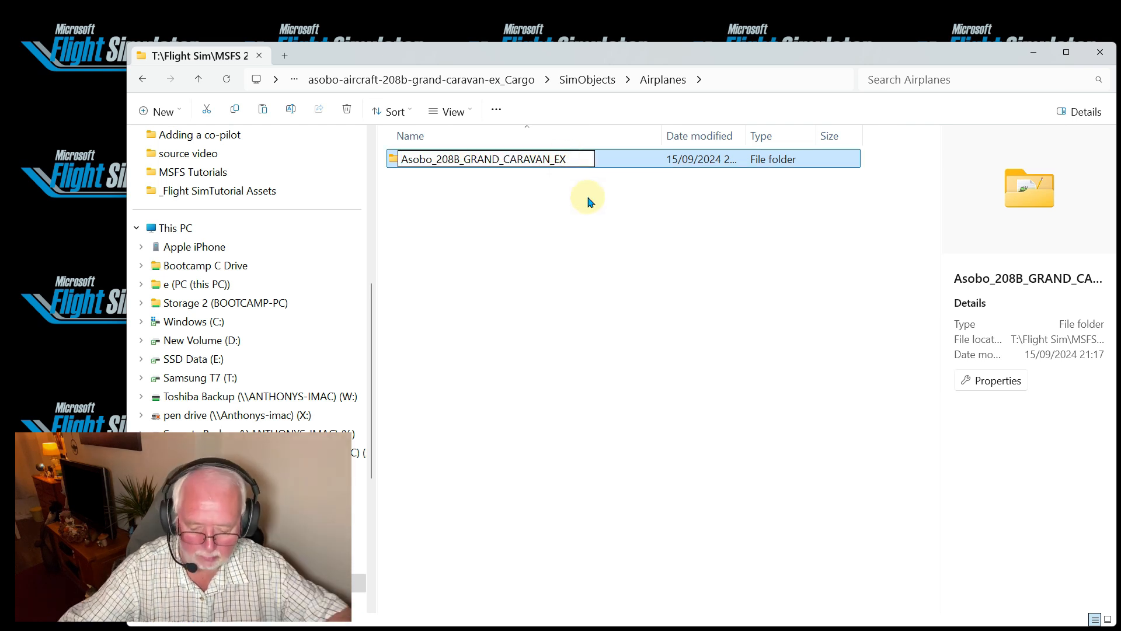
text(_Cargo)
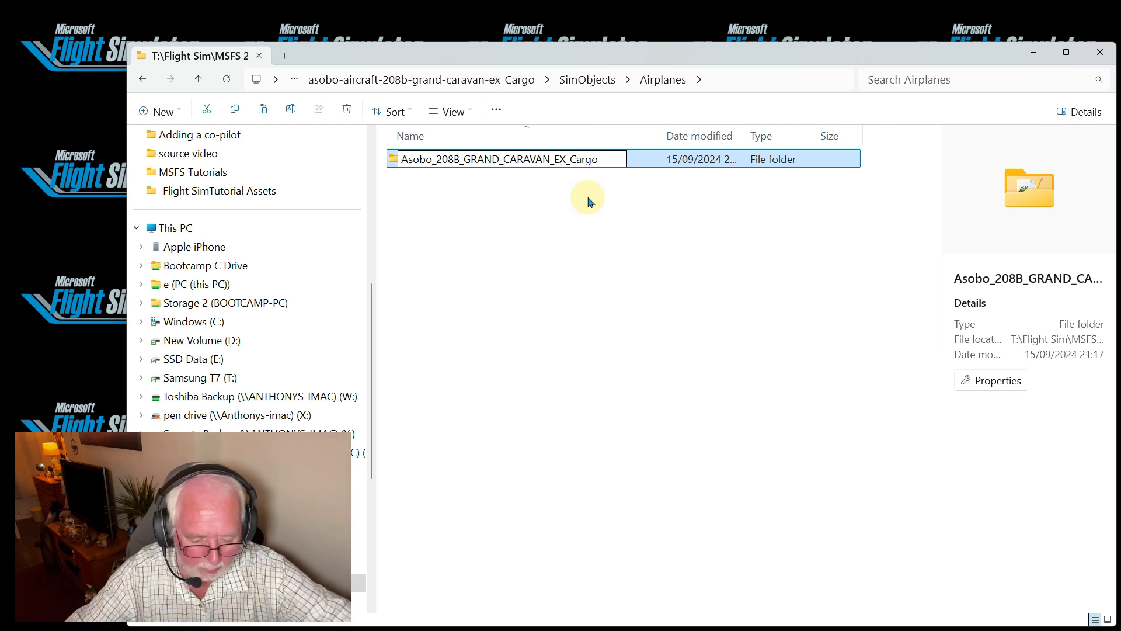
key(Return)
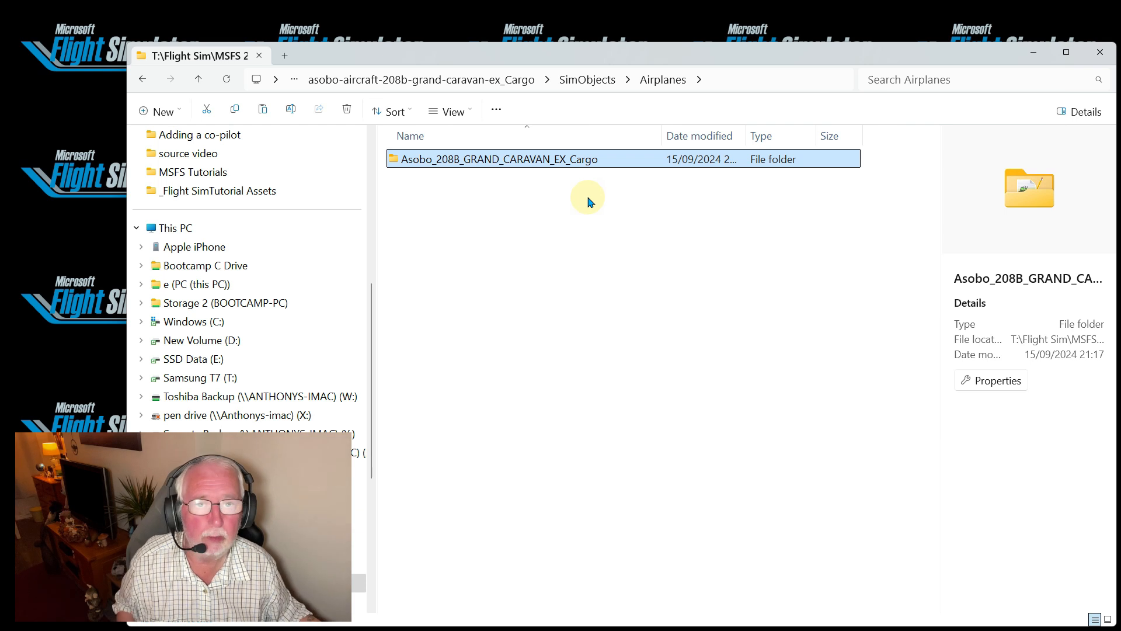
Open aircraft.cfg from the Cargo aircraft subfolder and set the FLTSIM.0 title to "Cessna 208B Grand Caravan EX Cargo"
double_click(397, 160)
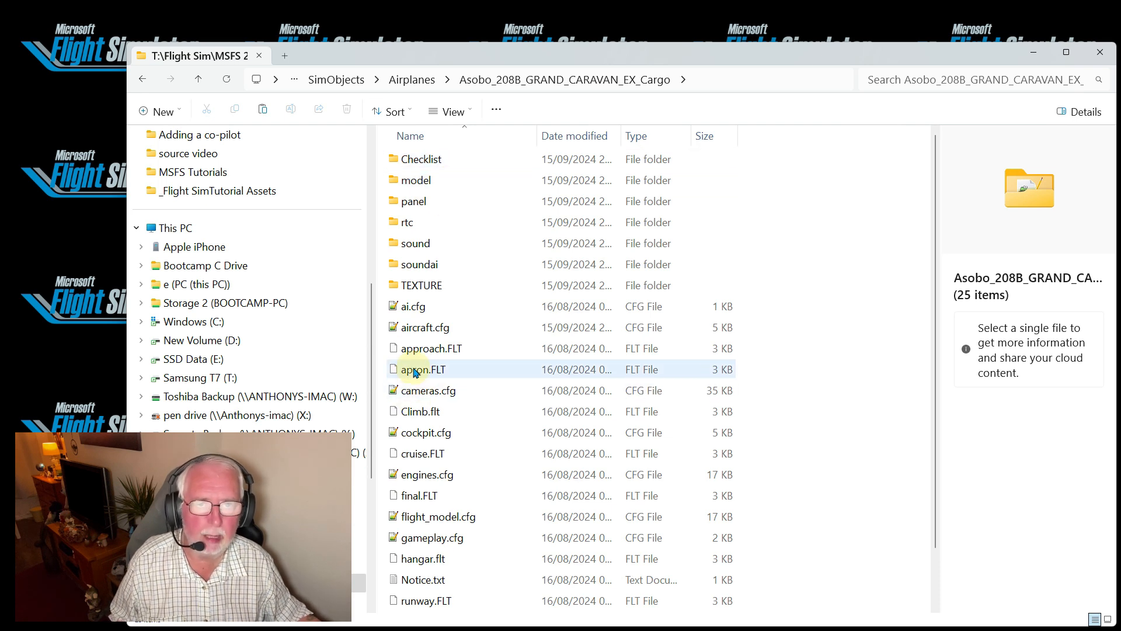
double_click(423, 331)
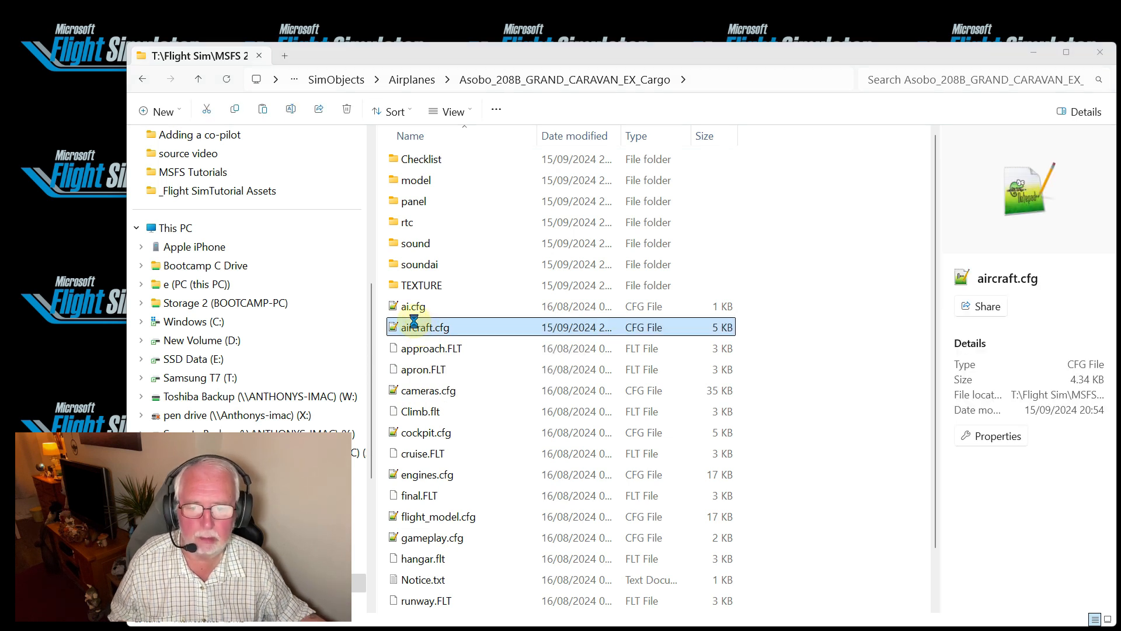
scroll(387, 325, down, 5)
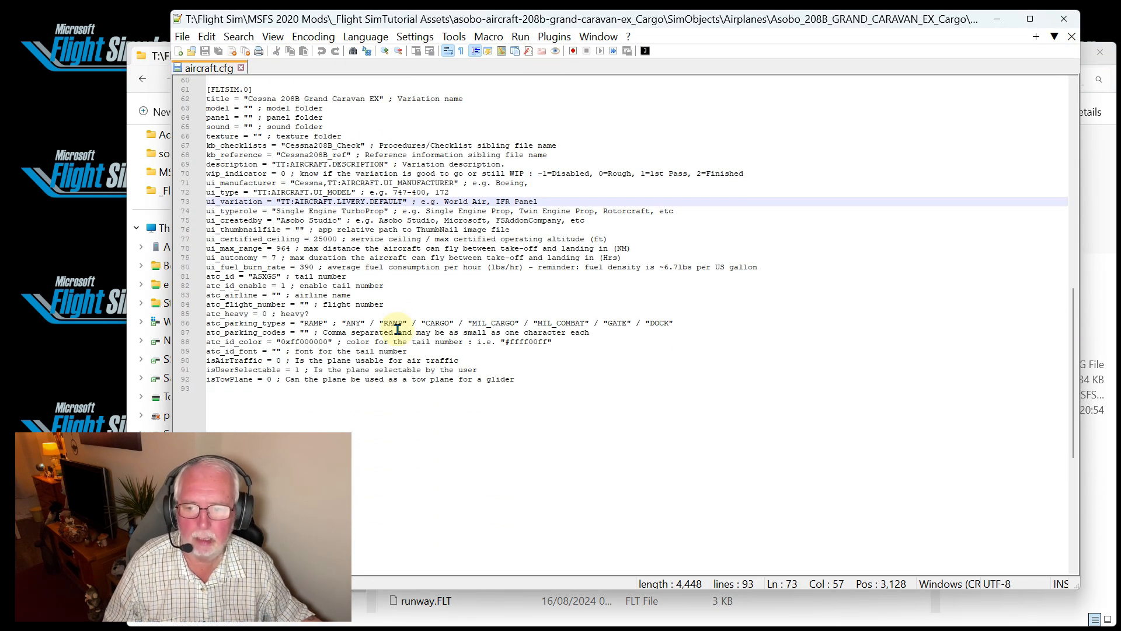
click(379, 100)
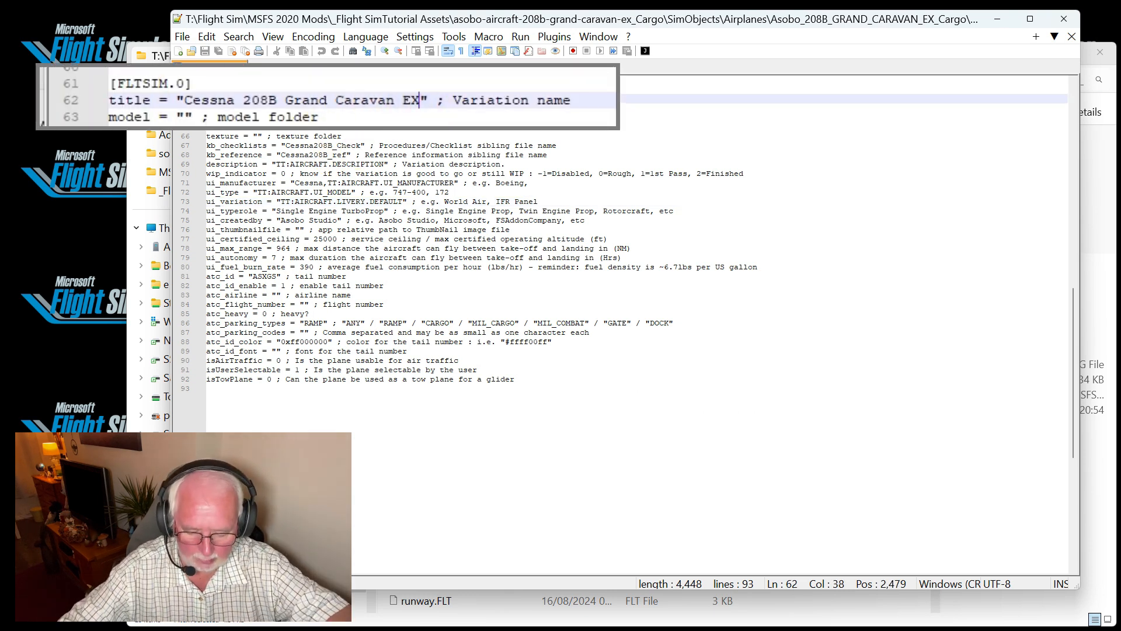
text(Carg)
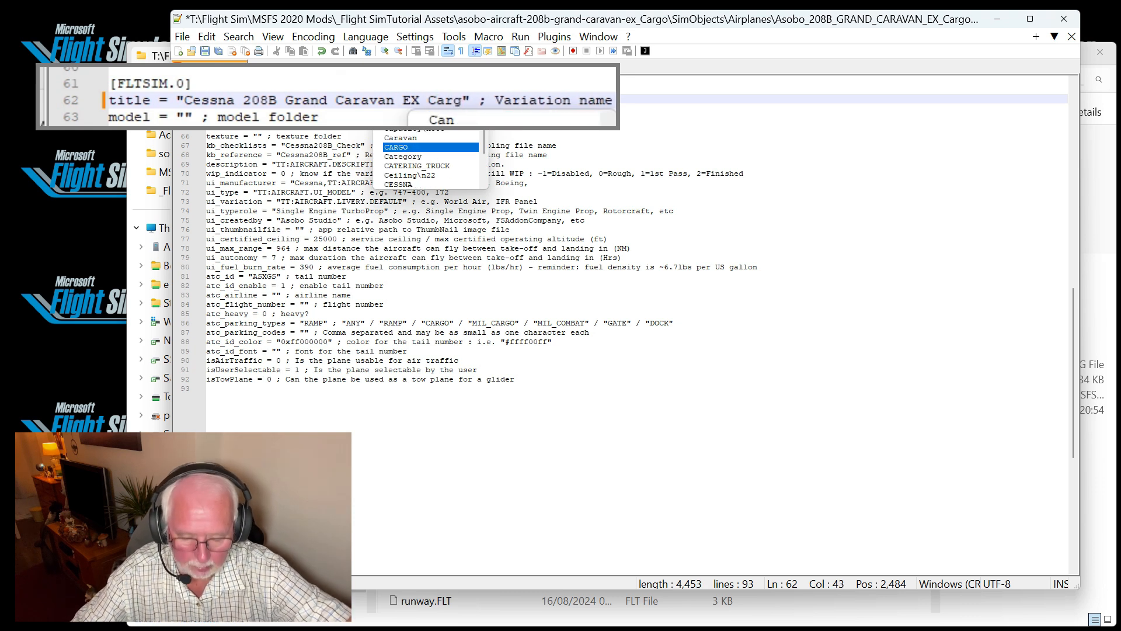
text(o)
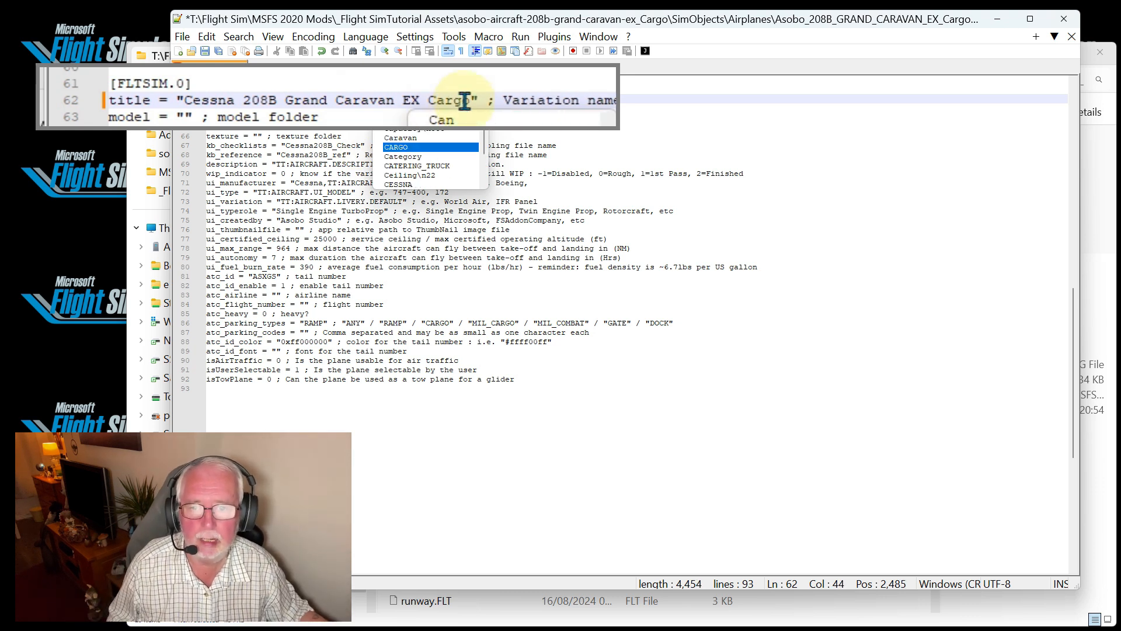
key(Escape)
Copy the title text and paste it over the ui_type value inside its quotation marks
drag(471, 100, 188, 93)
right_click(269, 101)
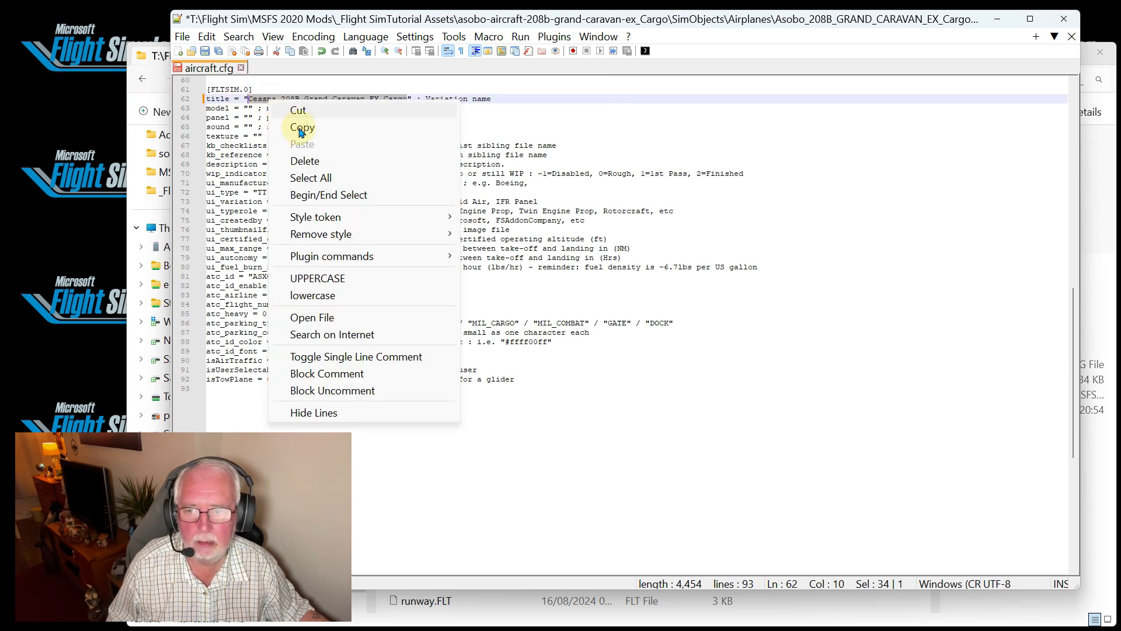
click(301, 130)
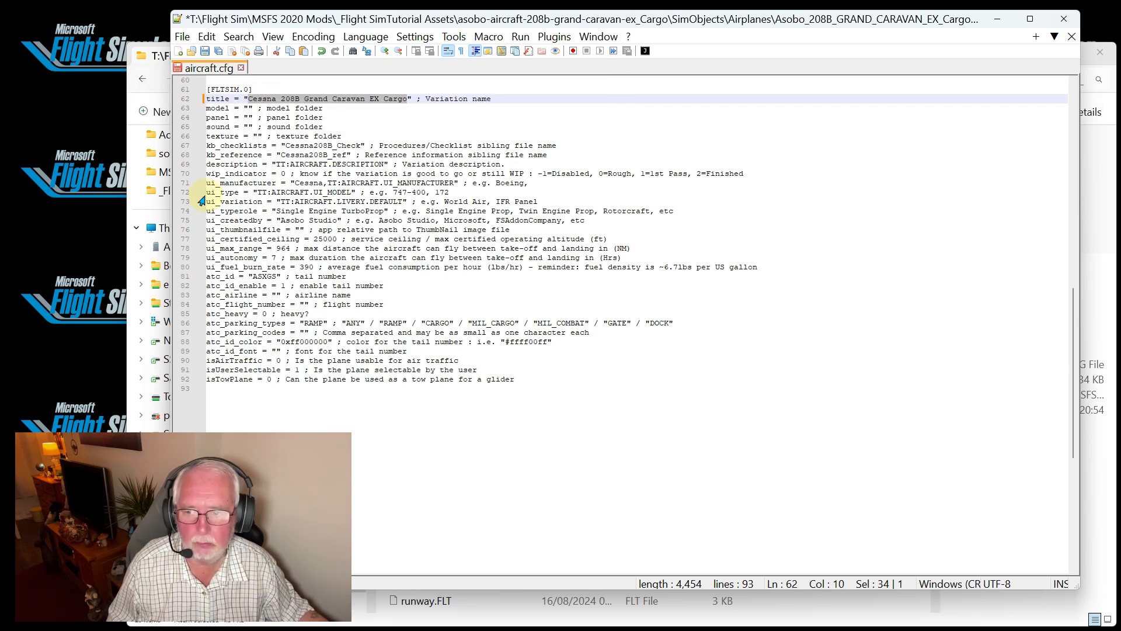
click(350, 192)
drag(367, 192, 202, 193)
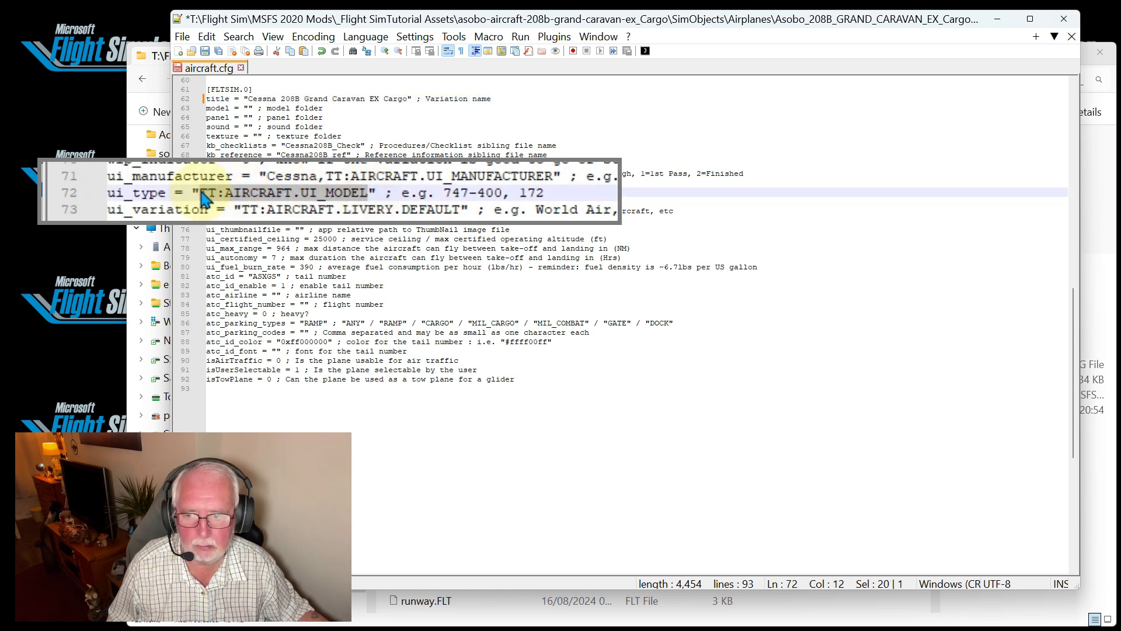
right_click(273, 193)
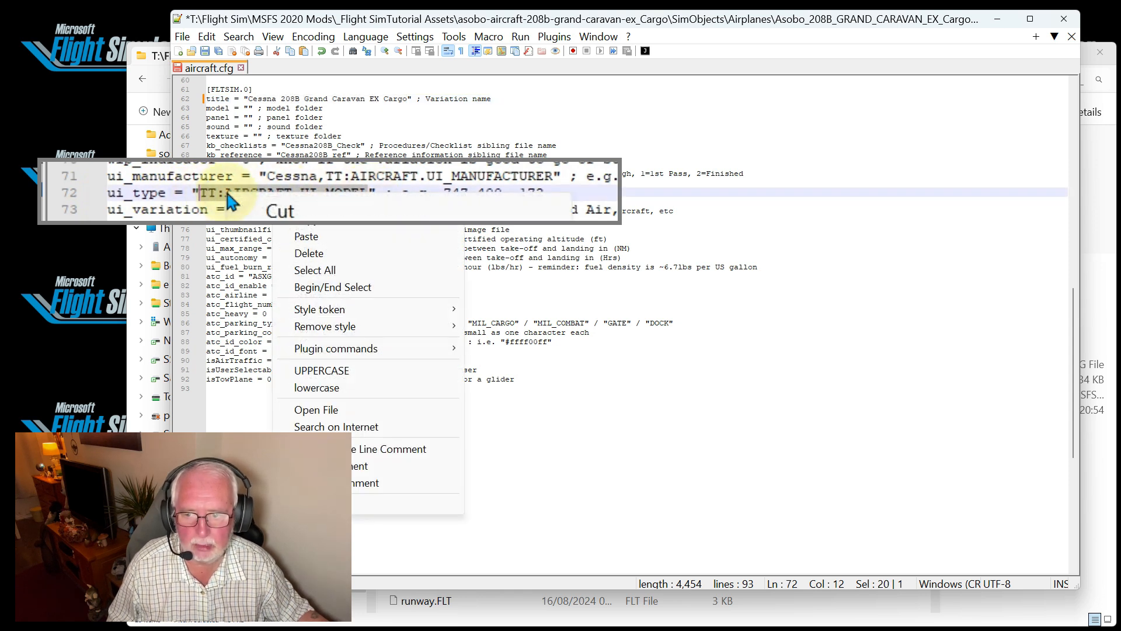
click(303, 237)
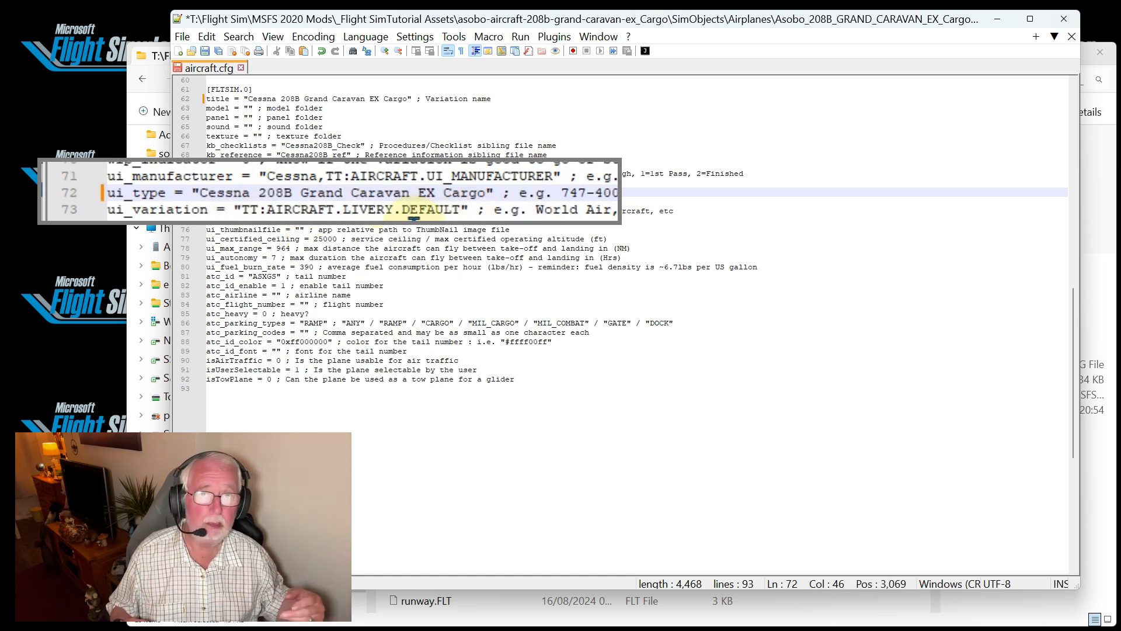
Review the remaining FLTSIM.0 entries, save aircraft.cfg and close the text editor
scroll(252, 140, down, 1)
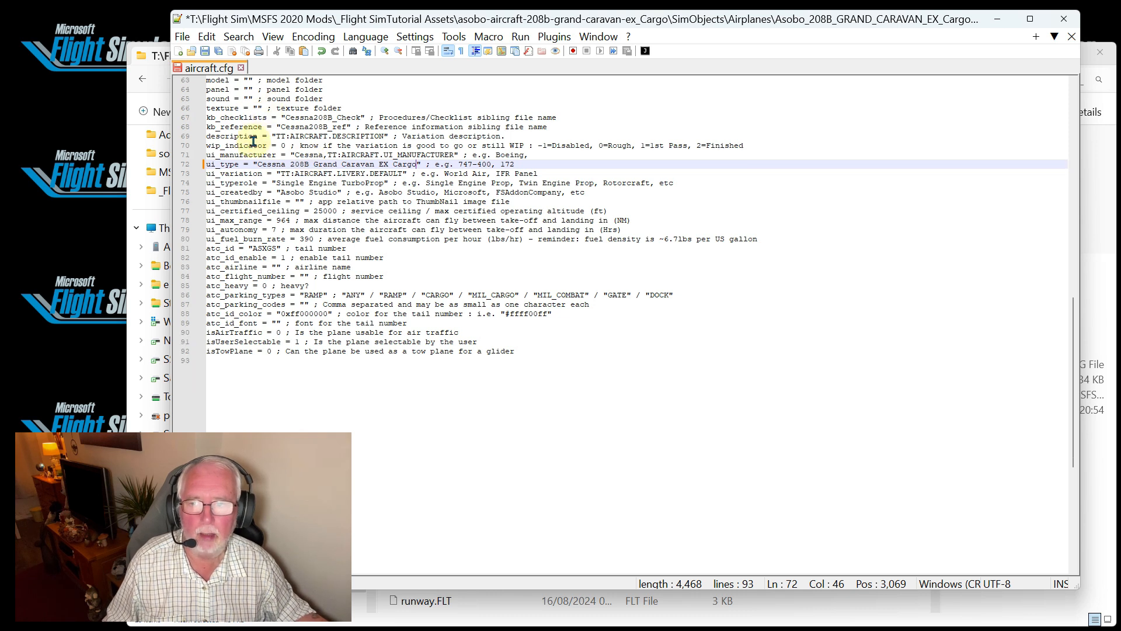
scroll(250, 142, up, 2)
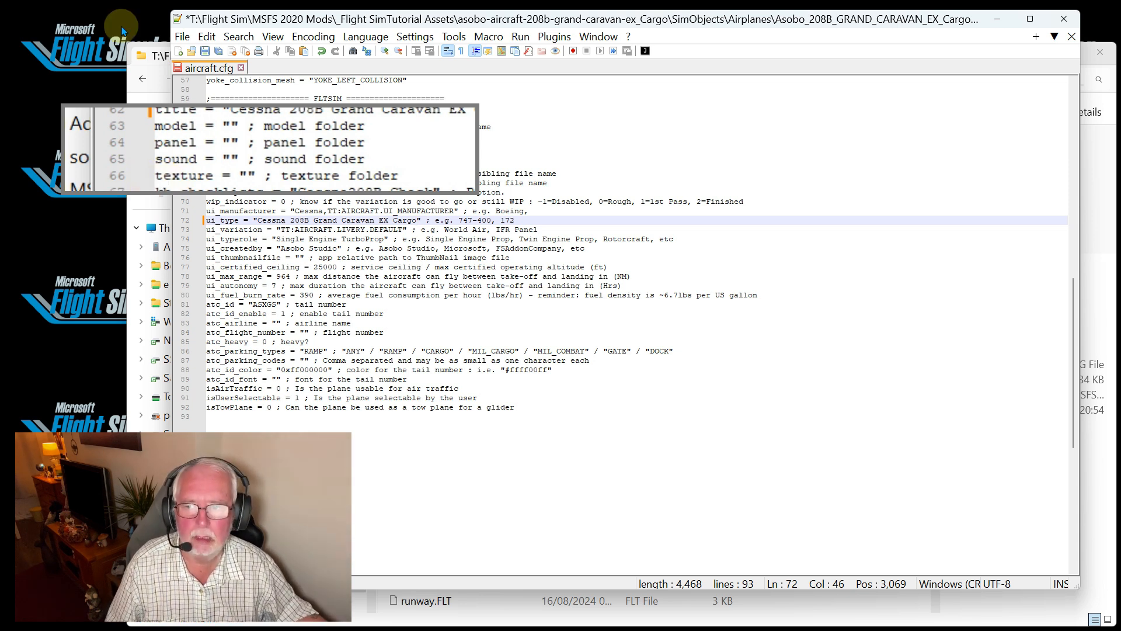
click(182, 36)
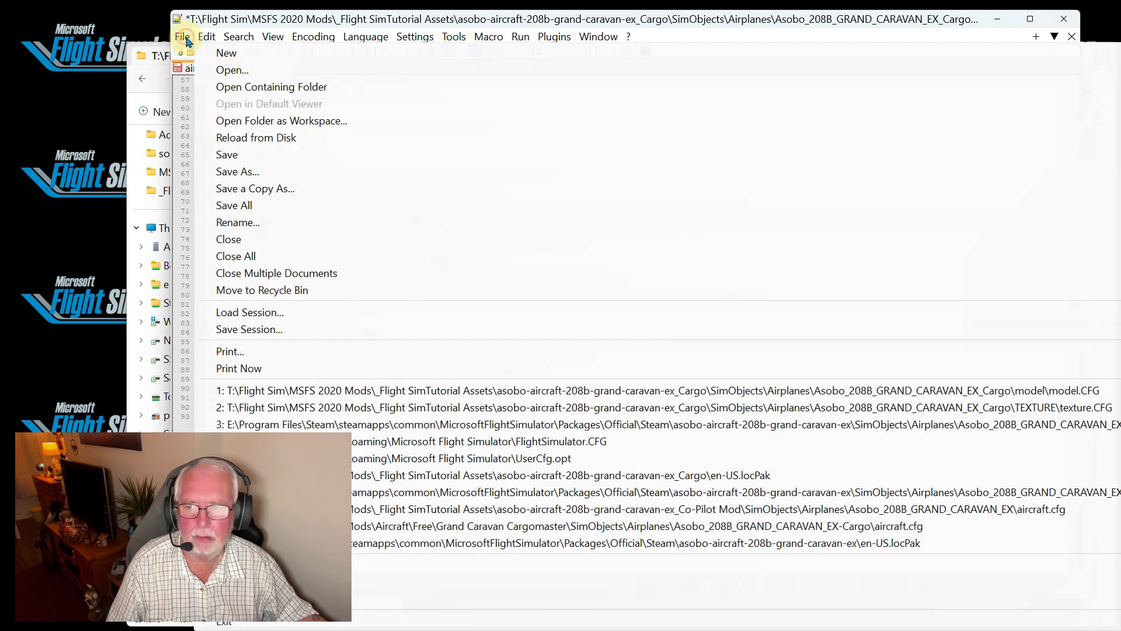
click(229, 155)
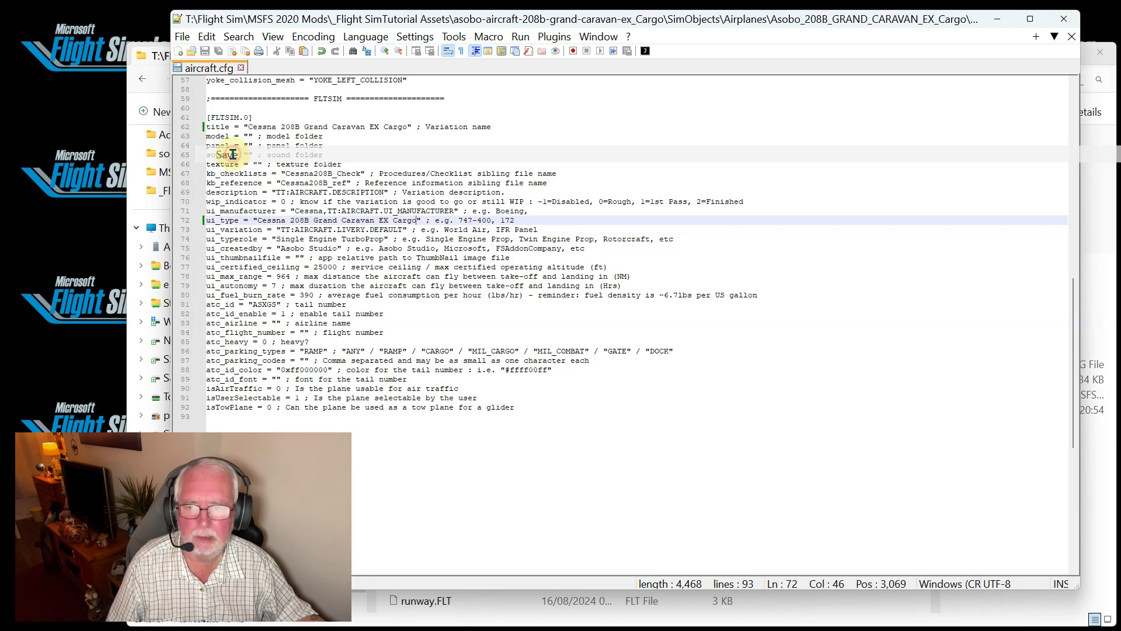
click(1064, 19)
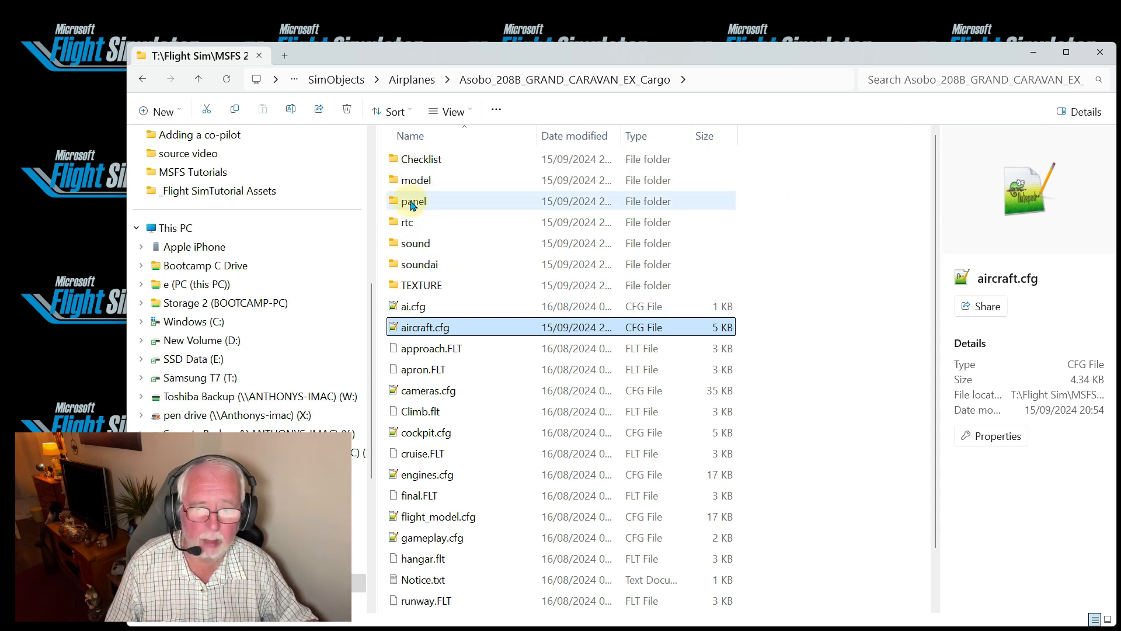
Open model.CFG from the aircraft's model folder, examine its model options and XML references, and close it
double_click(410, 180)
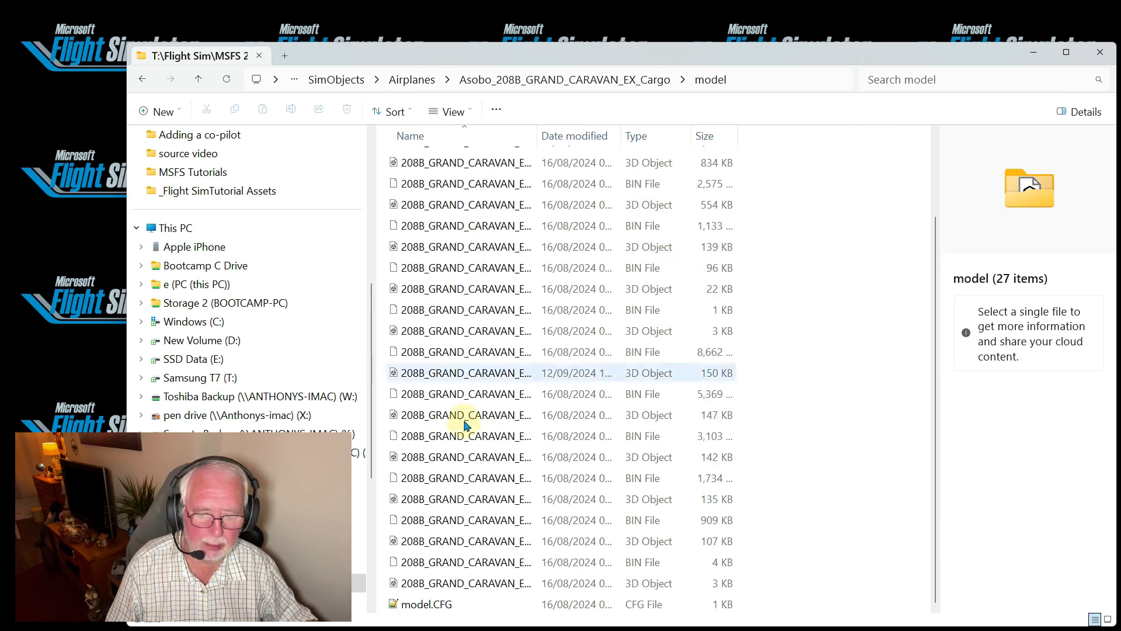
click(426, 605)
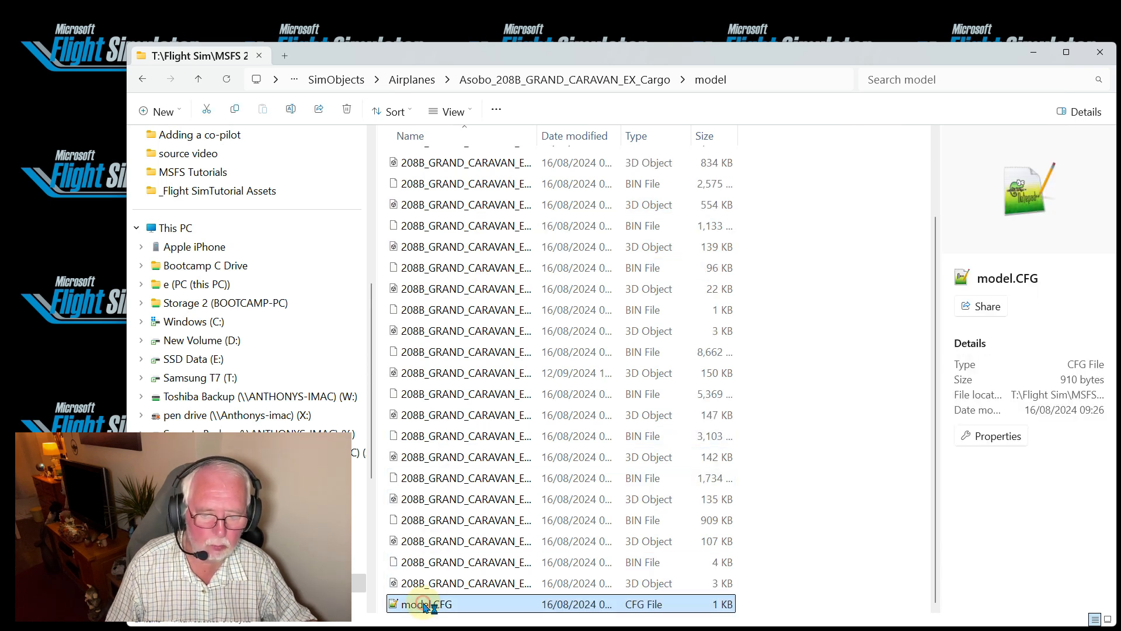
double_click(425, 604)
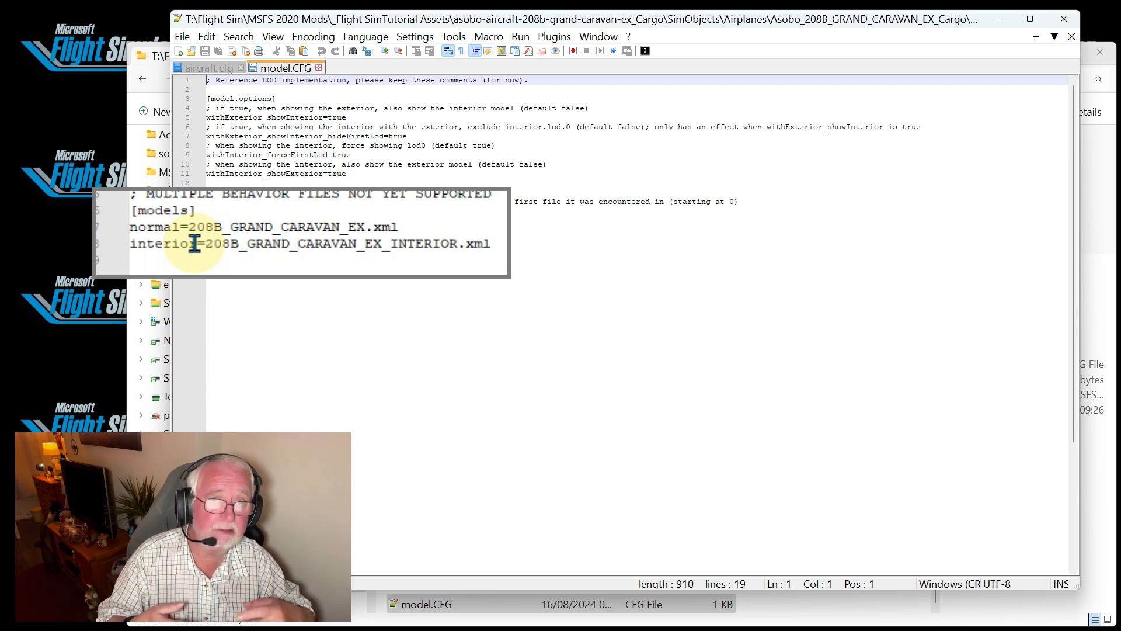
click(319, 69)
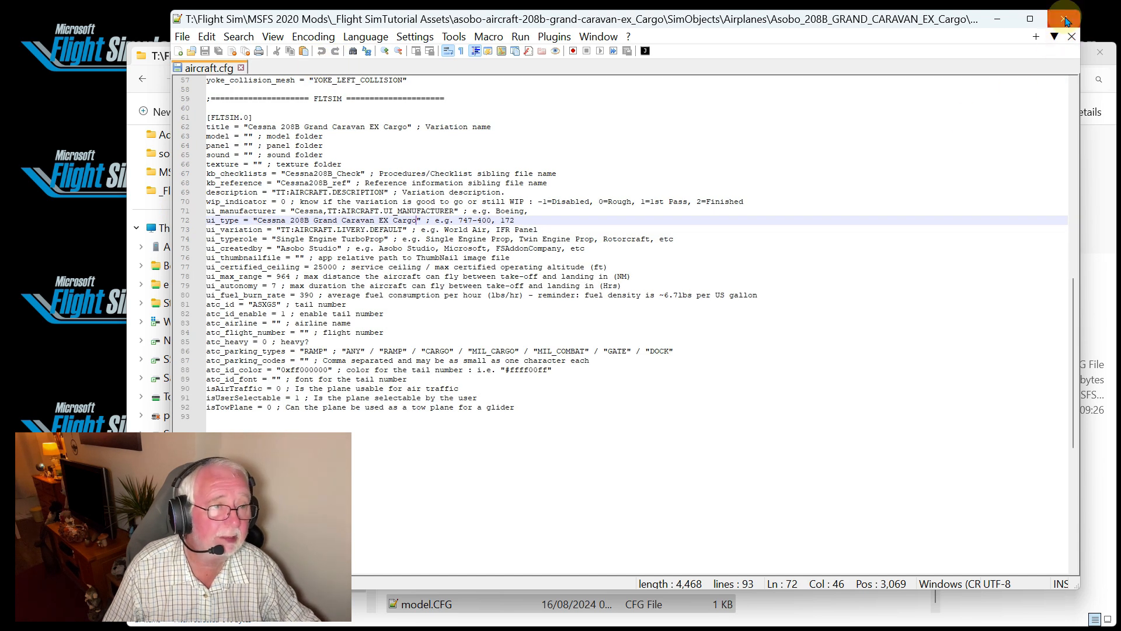
click(1041, 24)
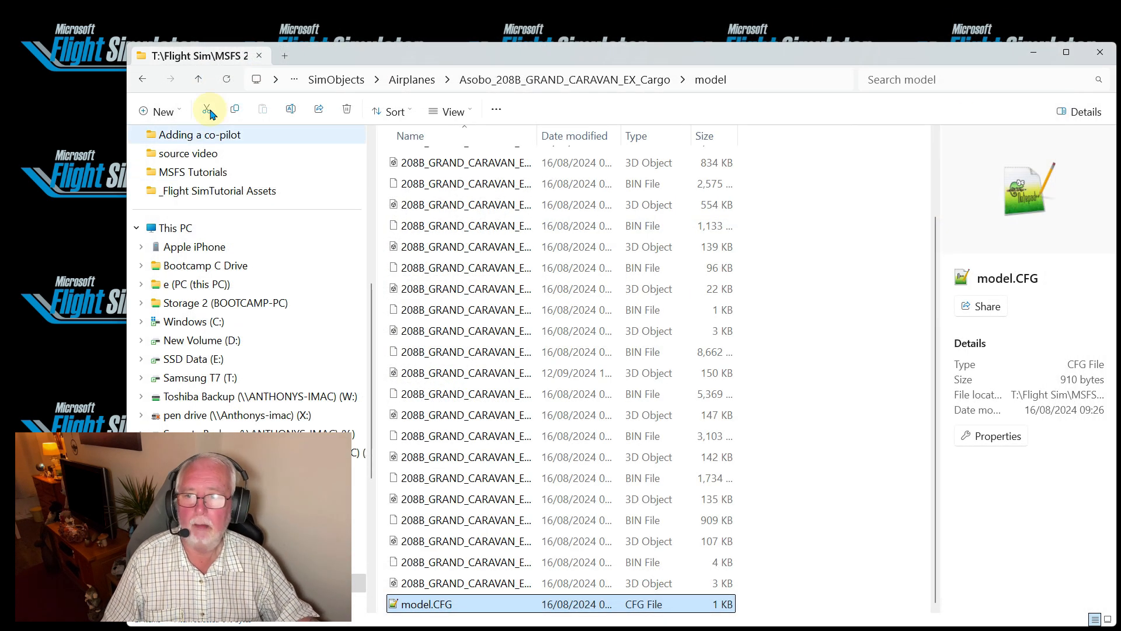
Open en-US.locPak from the Cargo package's root folder in Notepad++, examine its localisation strings, and close the editor
click(200, 81)
click(200, 80)
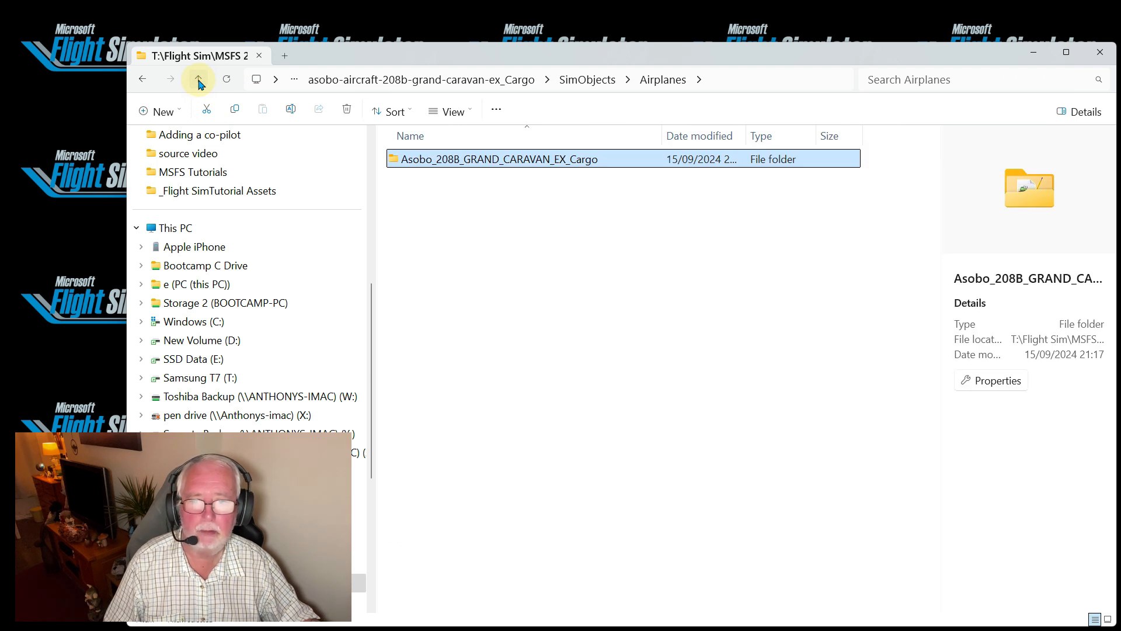
click(199, 80)
click(199, 81)
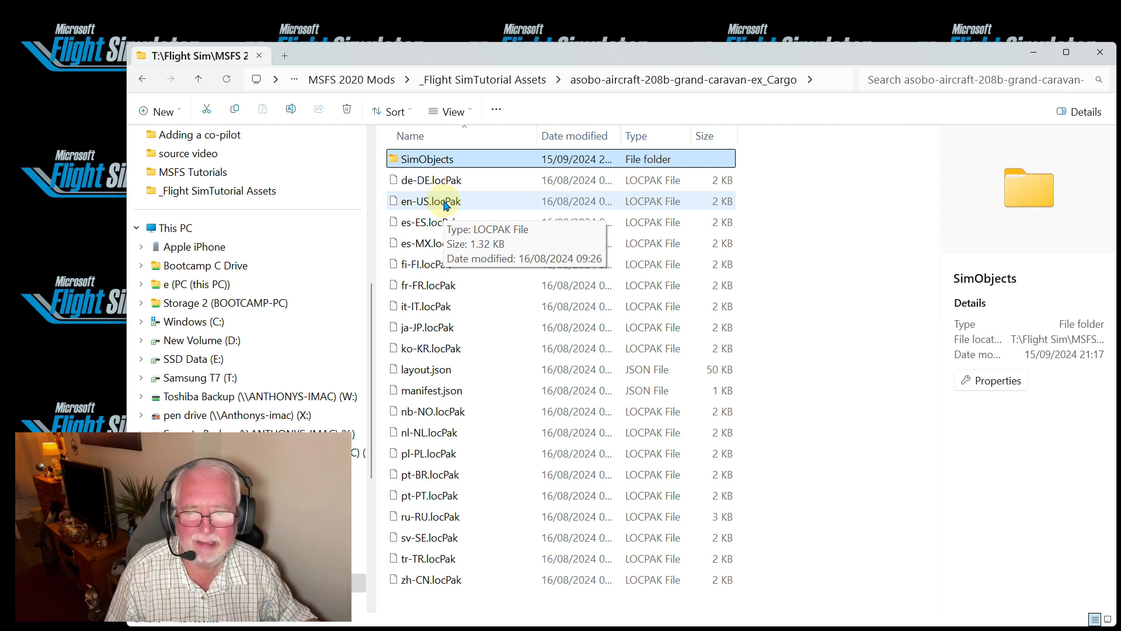
double_click(445, 205)
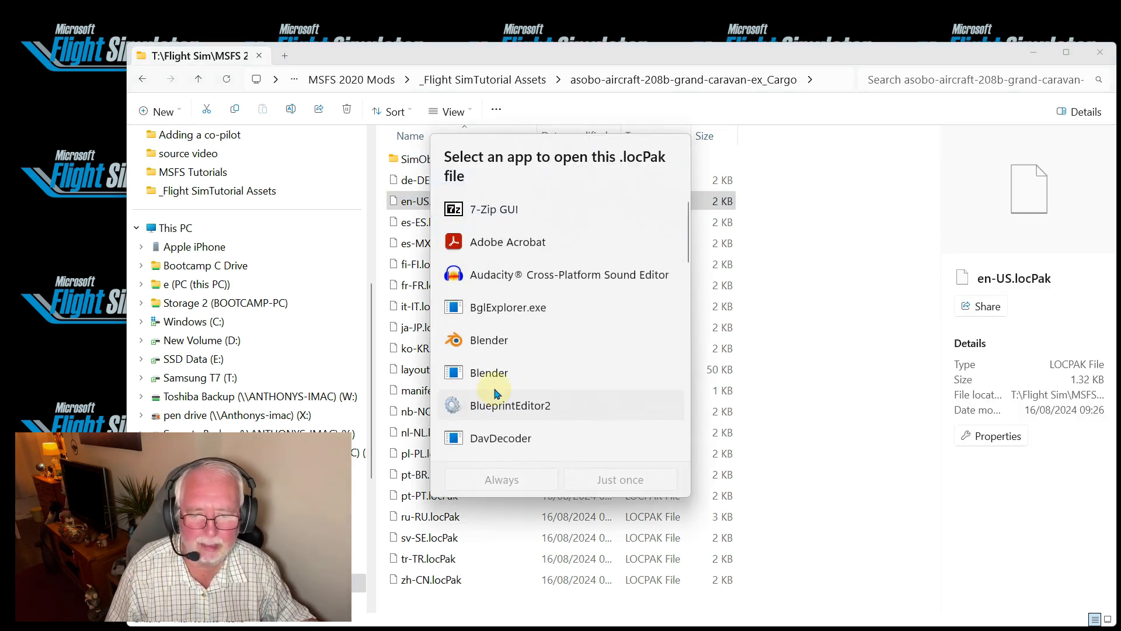
click(406, 202)
right_click(407, 202)
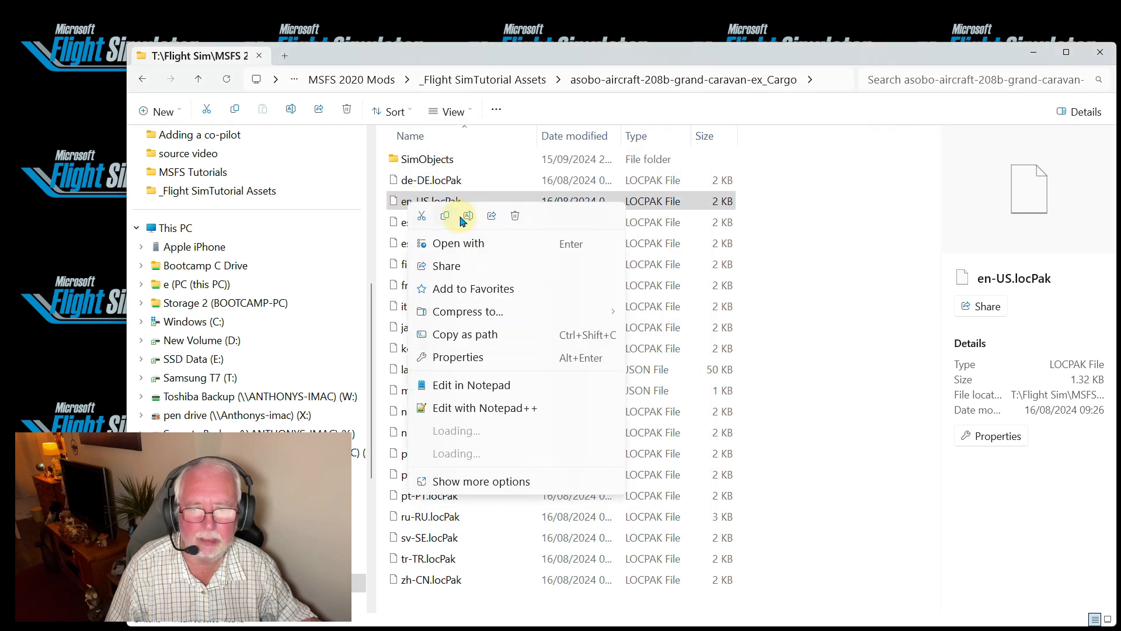
click(470, 408)
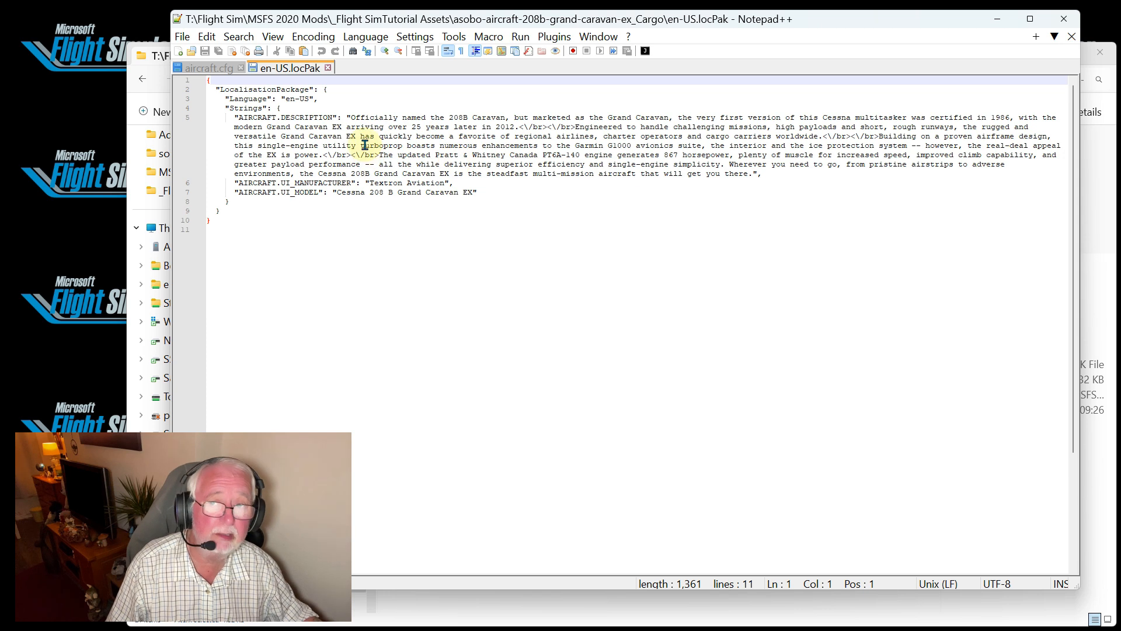
click(329, 69)
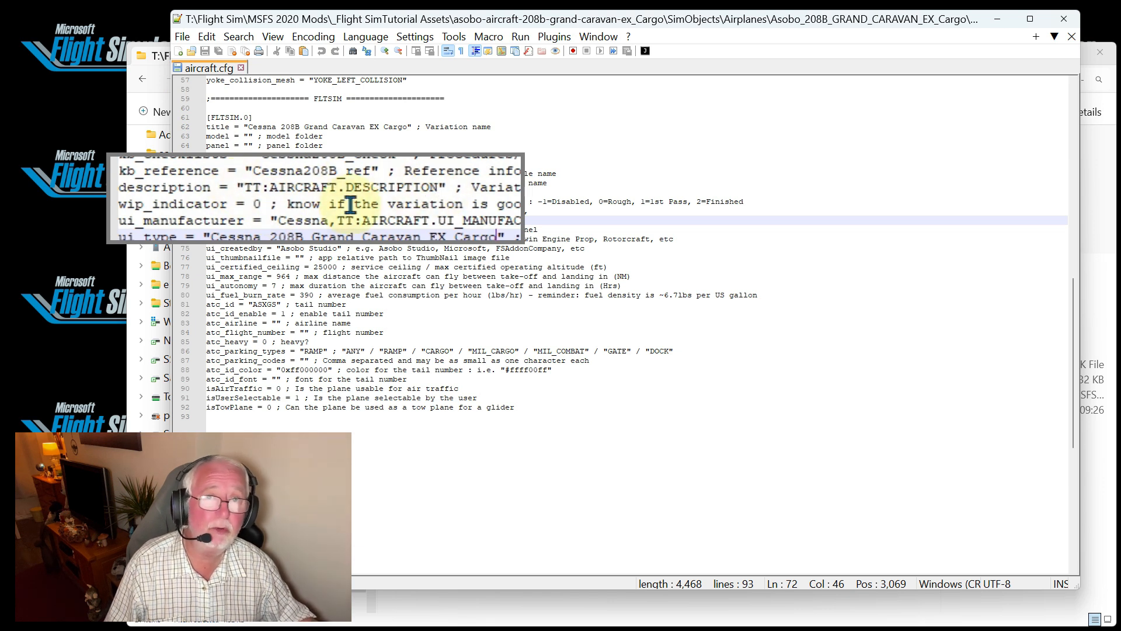
click(1063, 22)
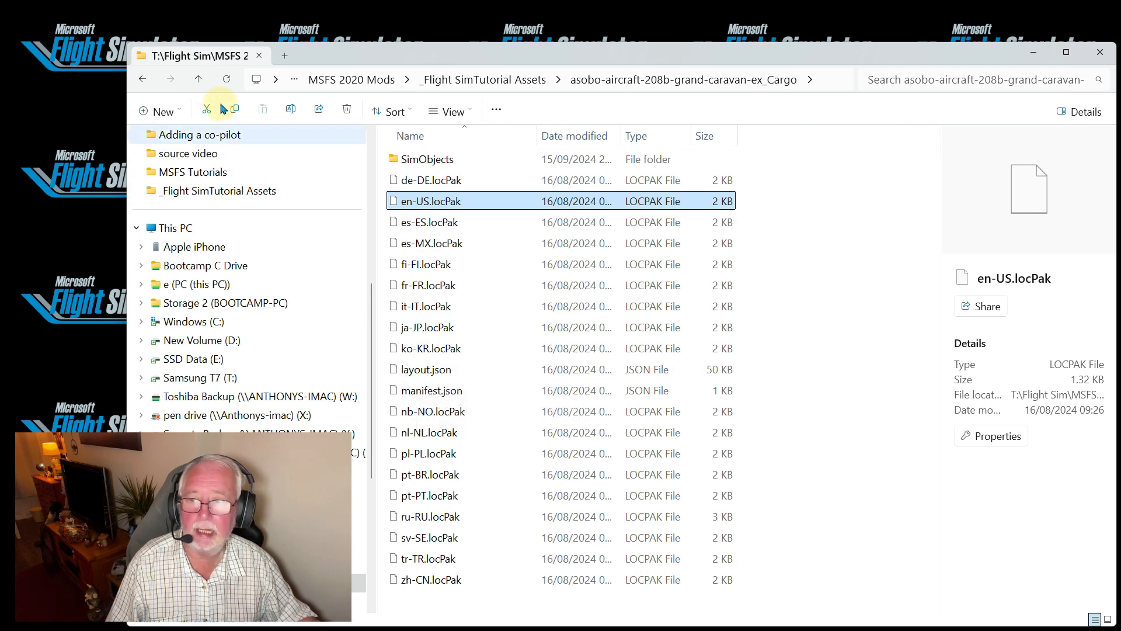
Copy MSFSLayoutGenerator.exe from _Flight SimTutorial Assets into the Cargo package folder and regenerate layout.json with it
click(203, 82)
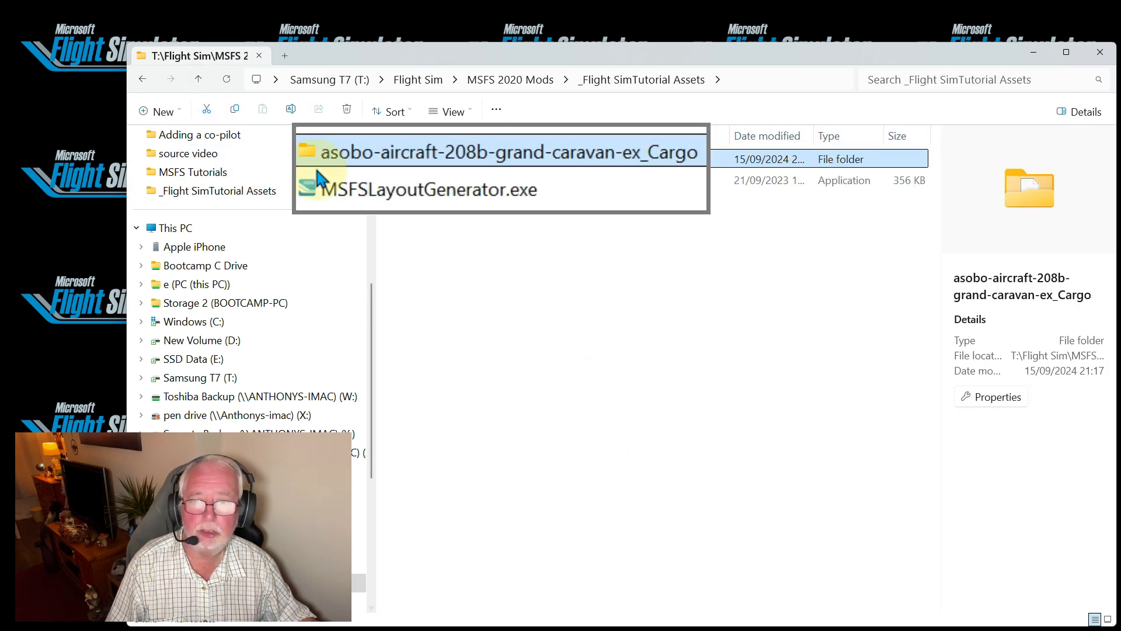
click(368, 191)
right_click(429, 198)
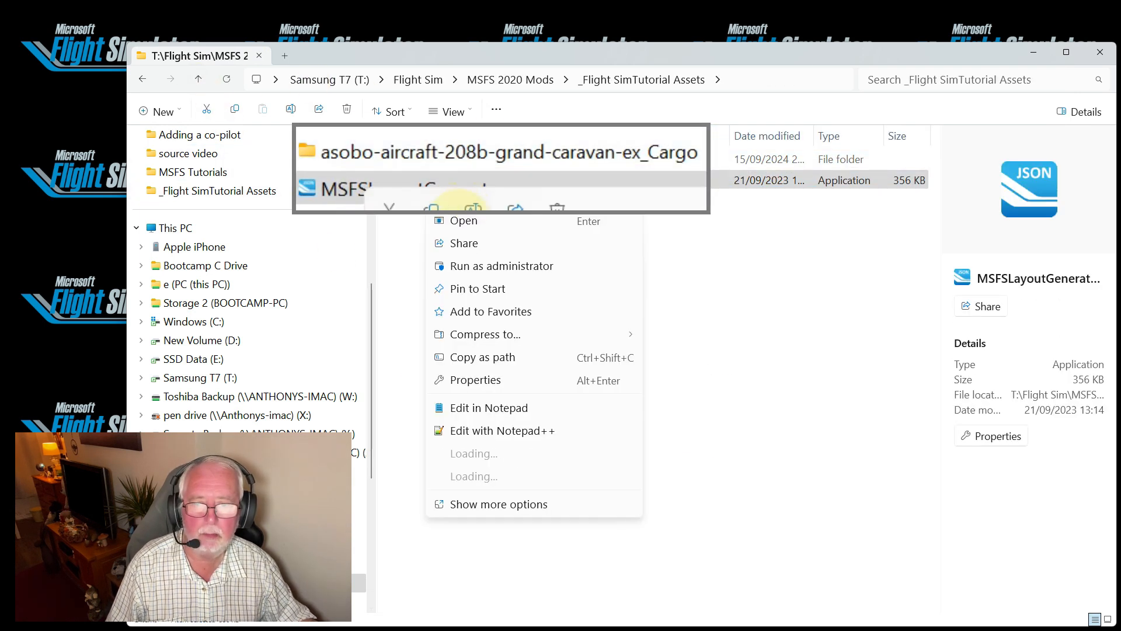
key(Escape)
click(325, 150)
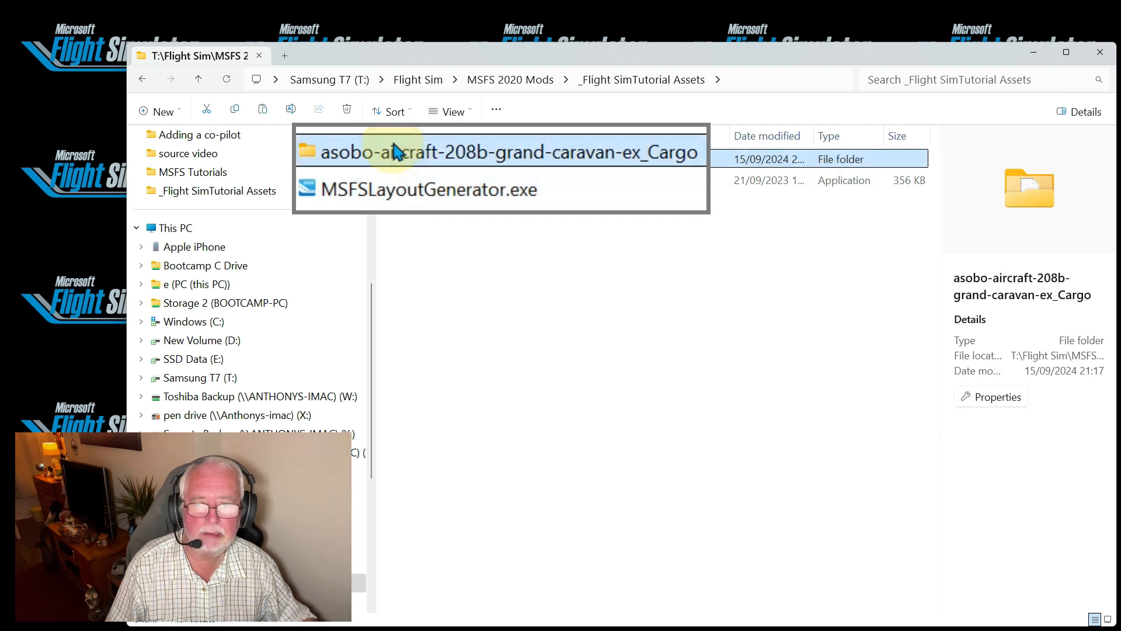
right_click(334, 153)
key(Escape)
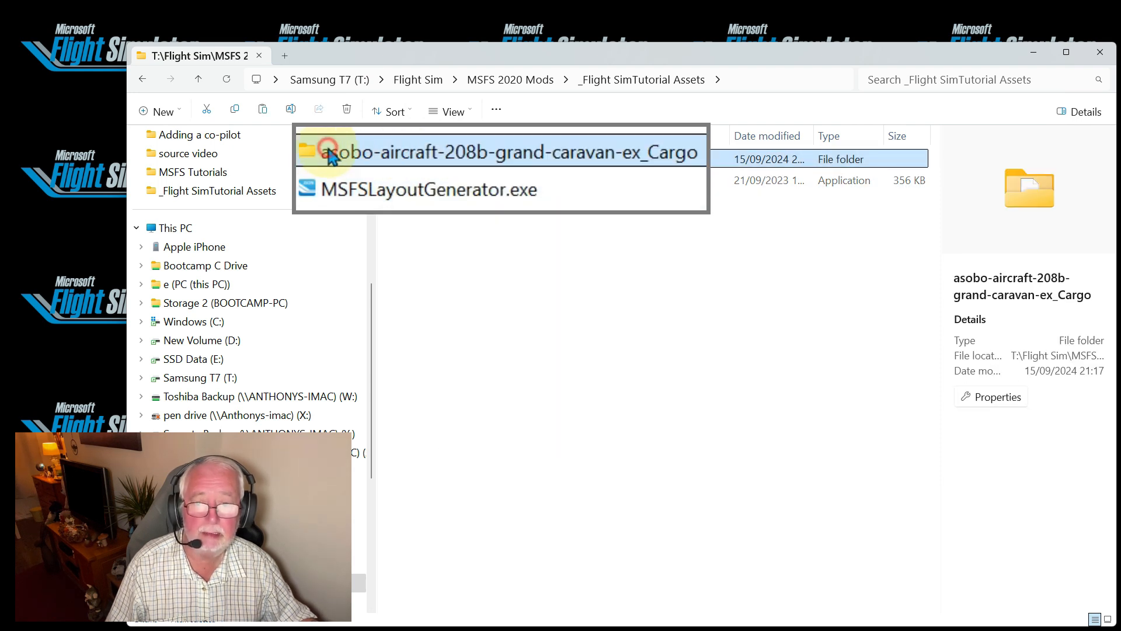
double_click(328, 150)
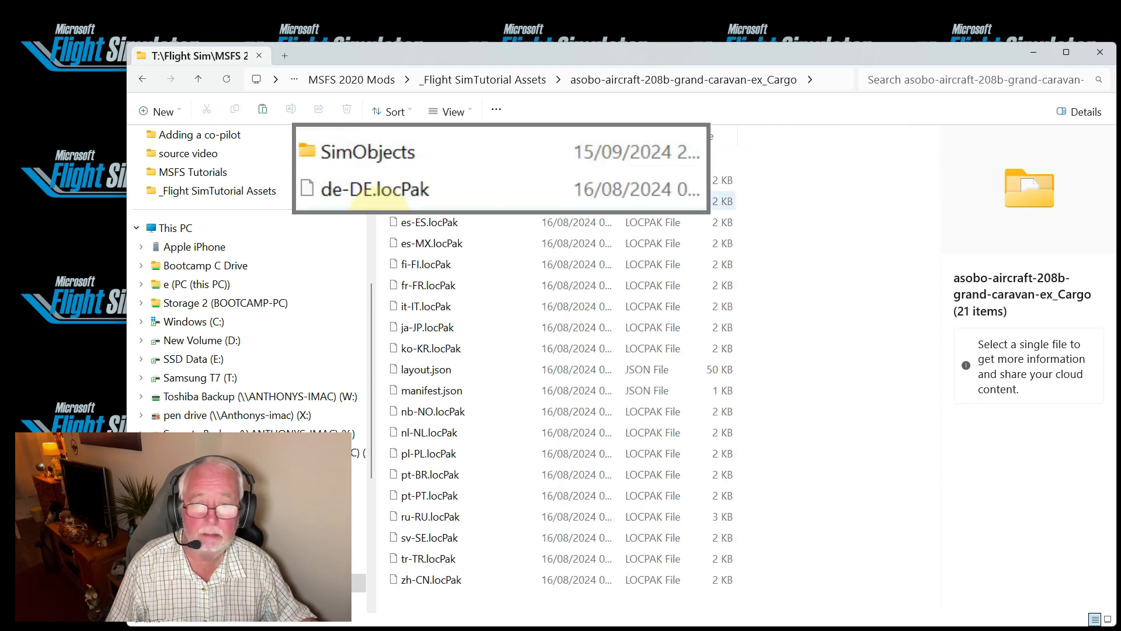
click(263, 110)
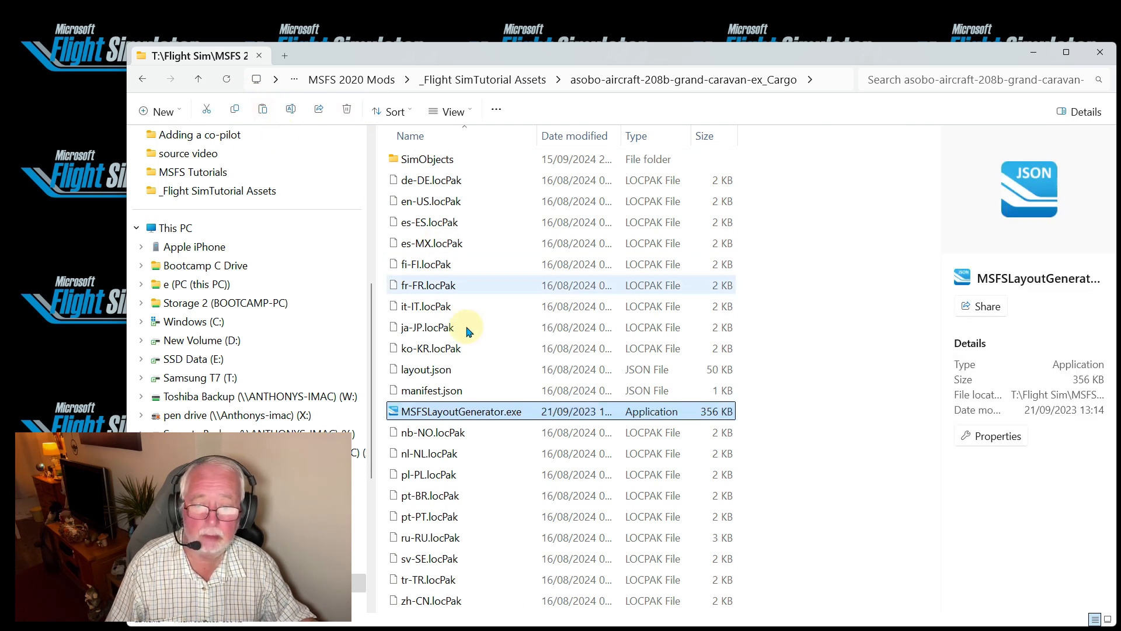
drag(326, 362, 533, 447)
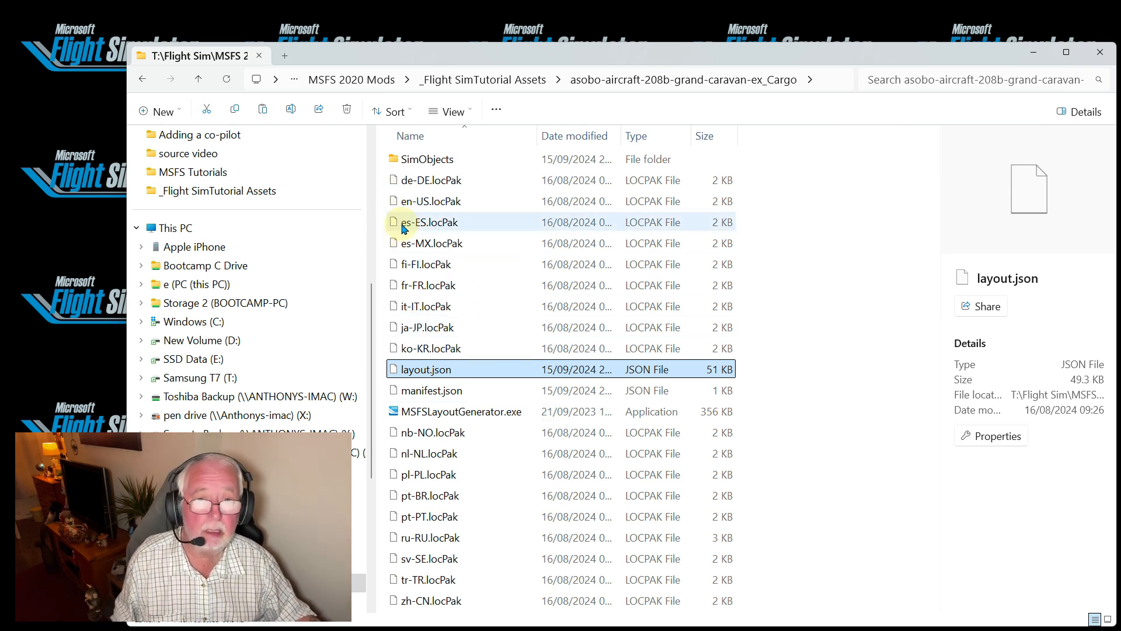
Switch to MSFS Addons Linker, refresh all addons and enable asobo-aircraft-208b-grand-caravan-ex_Cargo
mouse_move(502, 624)
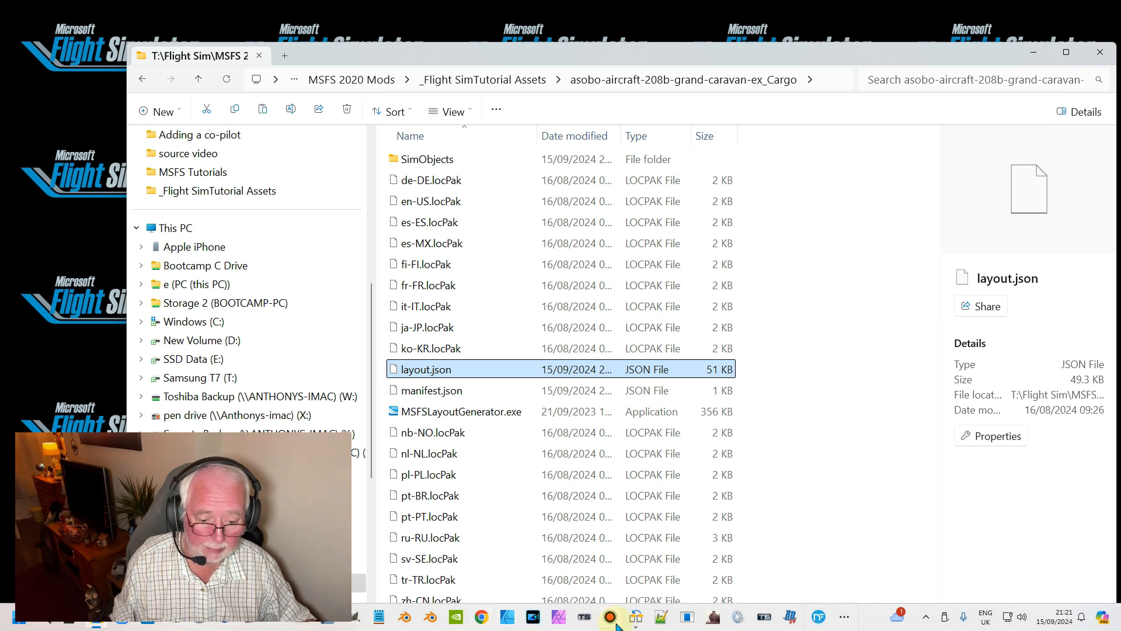
click(635, 620)
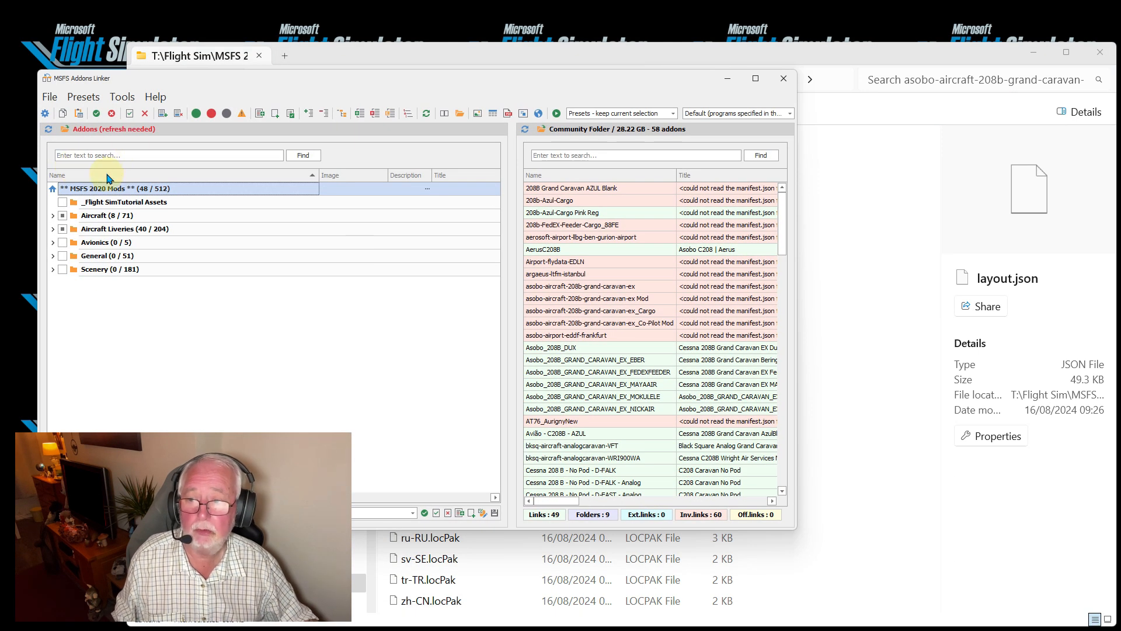
click(122, 98)
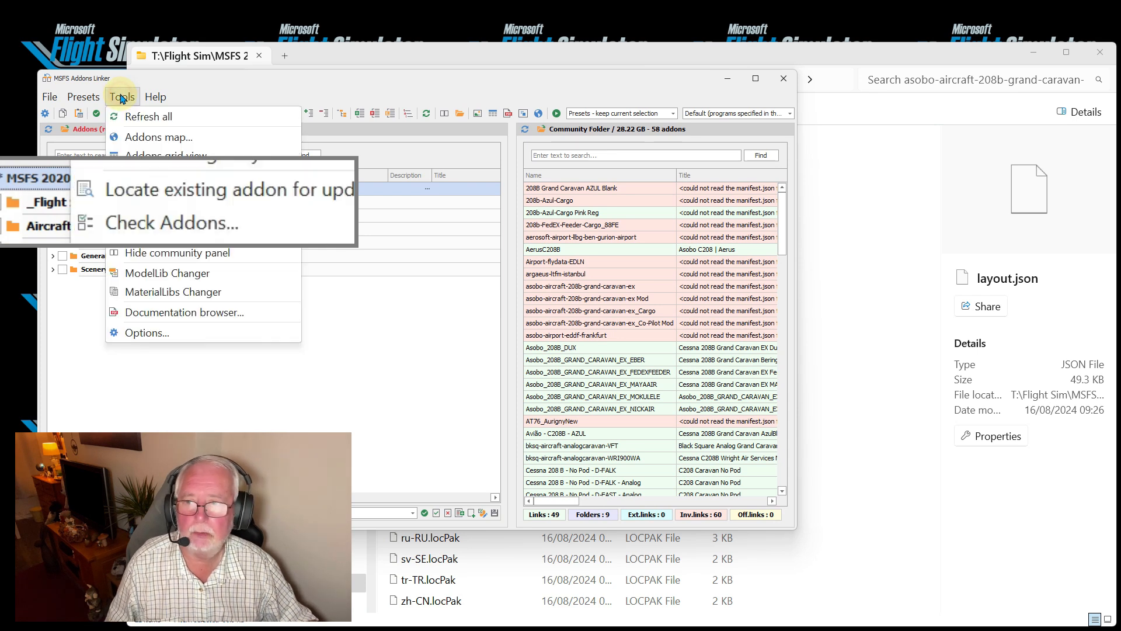
click(133, 116)
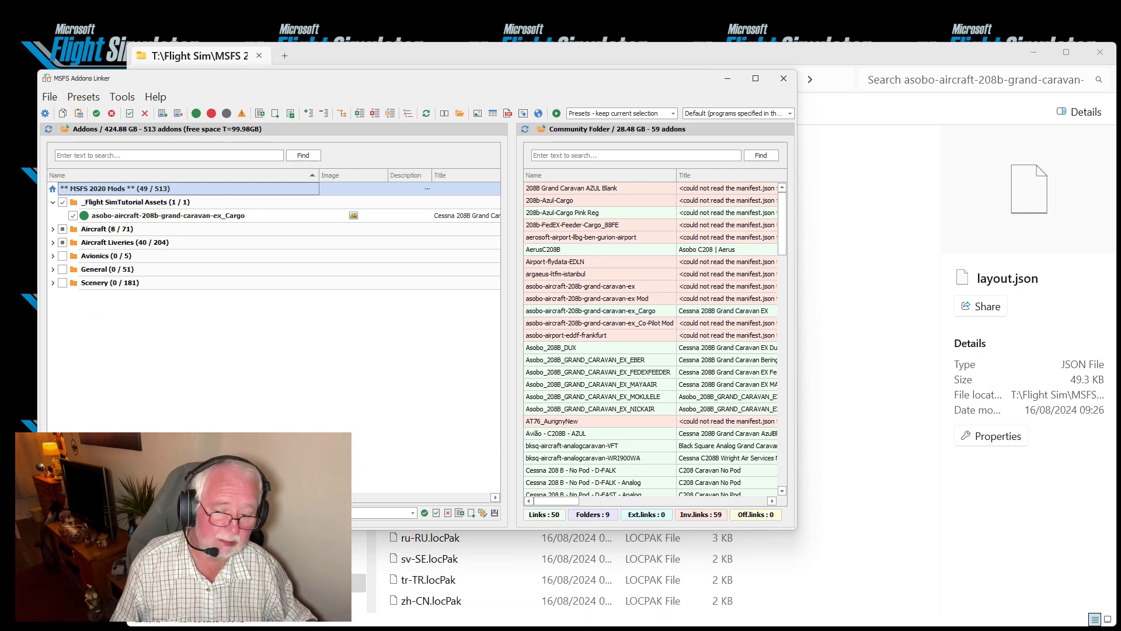
Switch to Desktop 2 and start Microsoft Flight Simulator
mouse_move(124, 626)
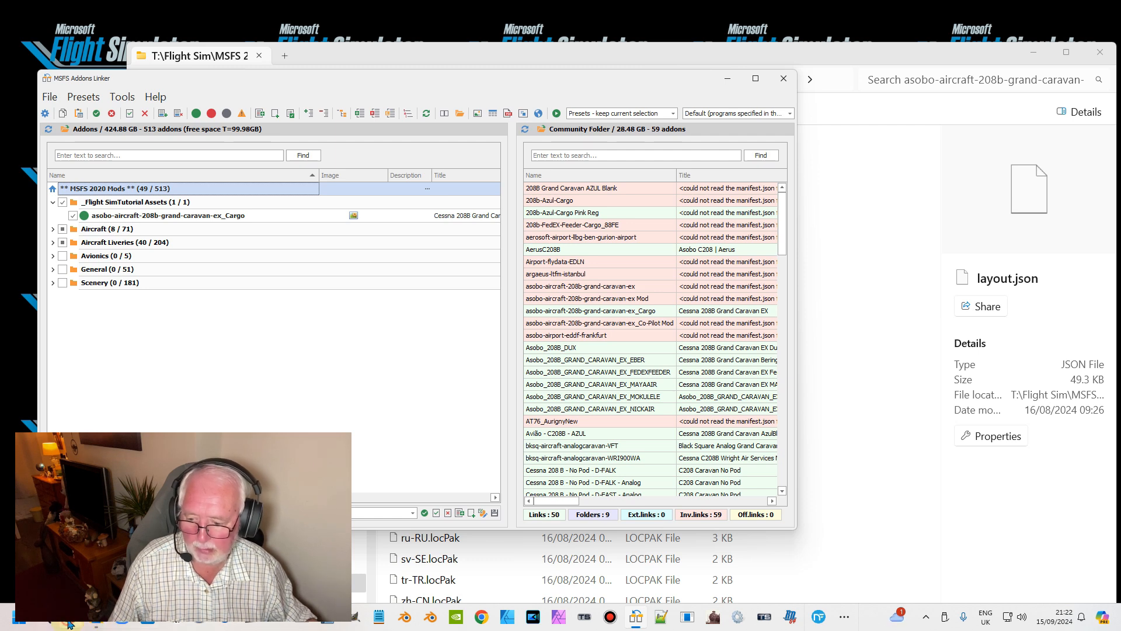
click(68, 624)
click(392, 528)
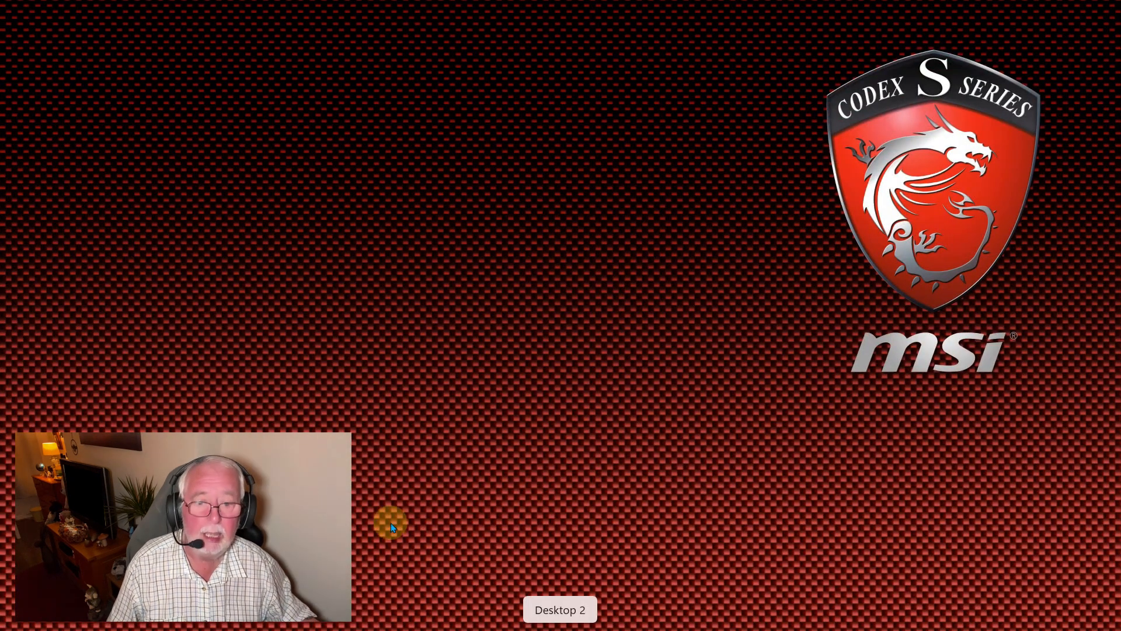
mouse_move(385, 627)
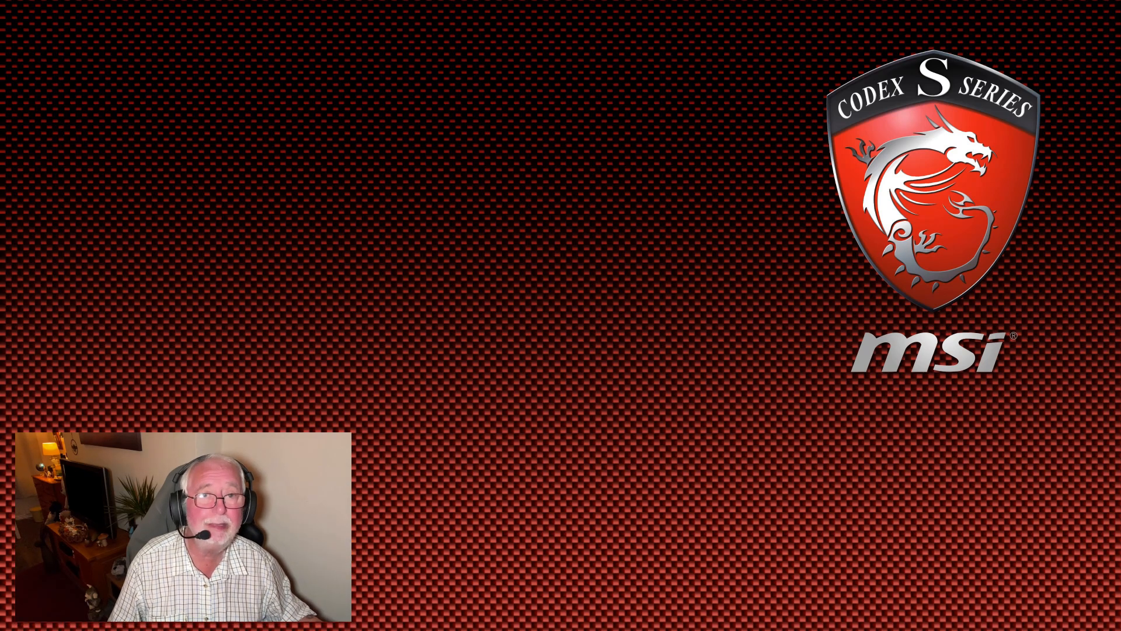
mouse_move(239, 628)
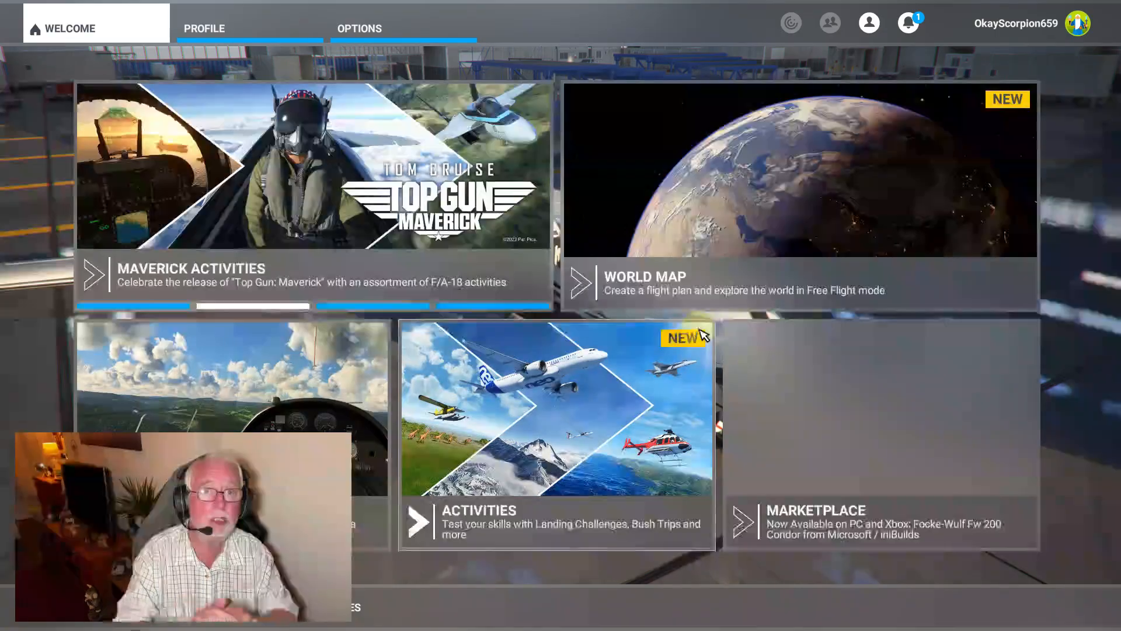
Open the World Map and its aircraft selection to check for the Cessna 208B Grand Caravan EX Cargo
click(808, 170)
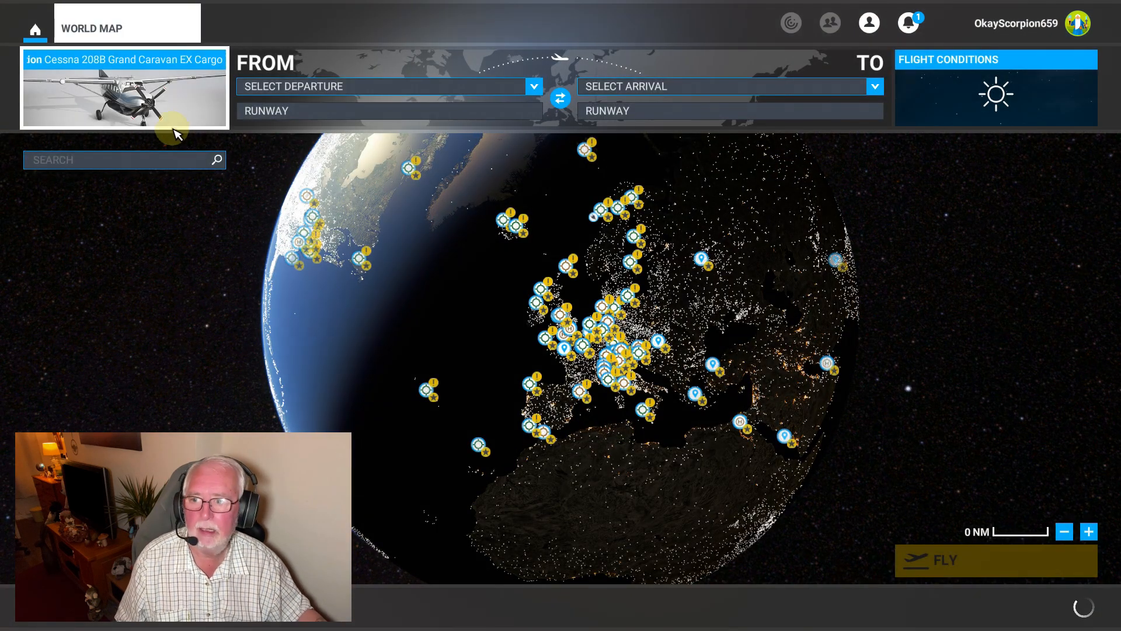
click(146, 120)
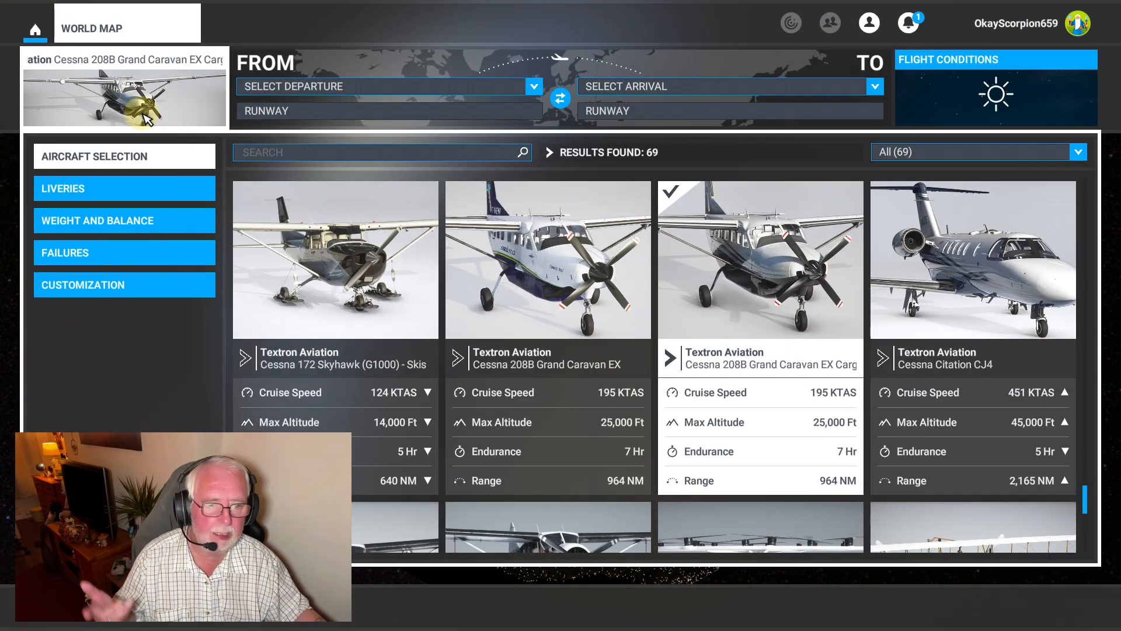